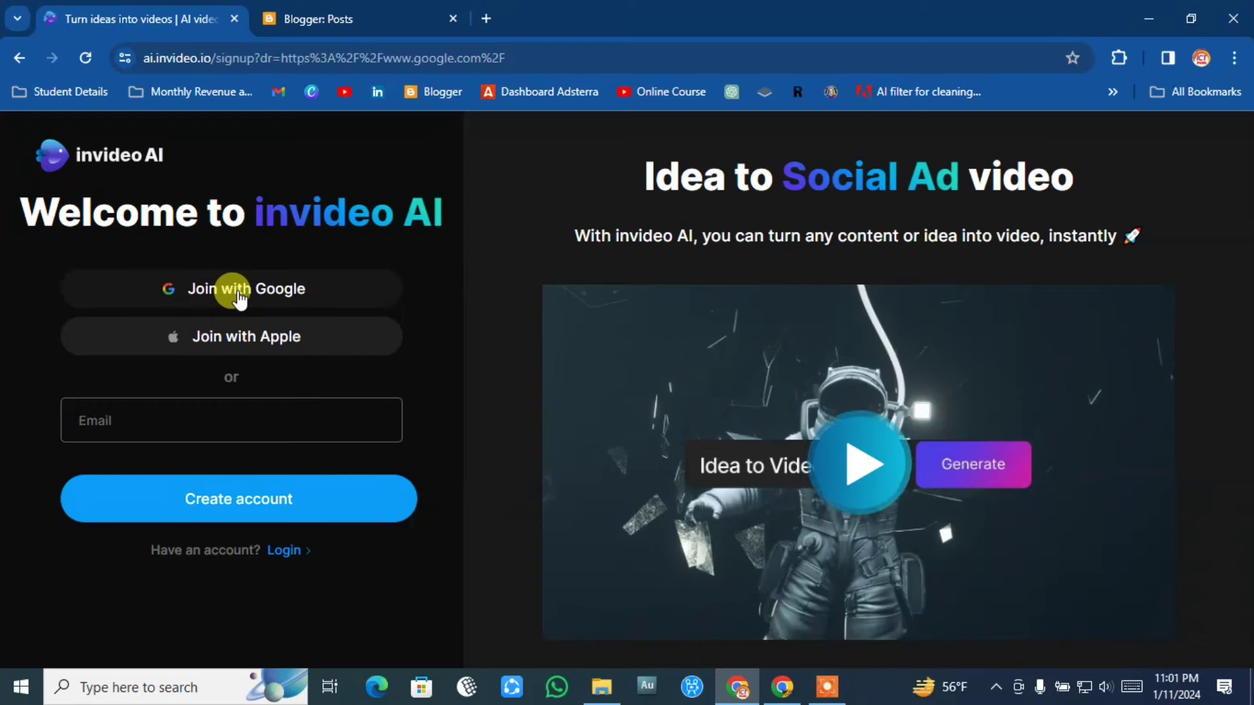
Sign up for invideo AI with the second listed Google account and approve the account access.
click(239, 294)
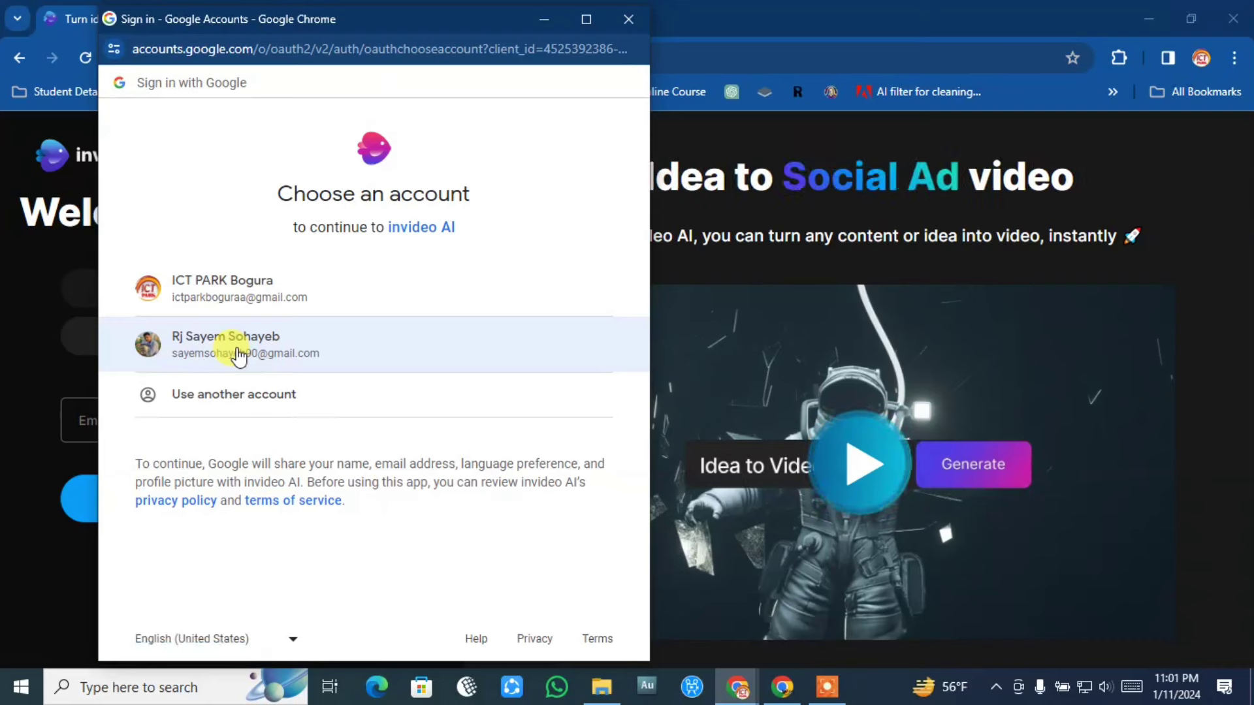
click(241, 335)
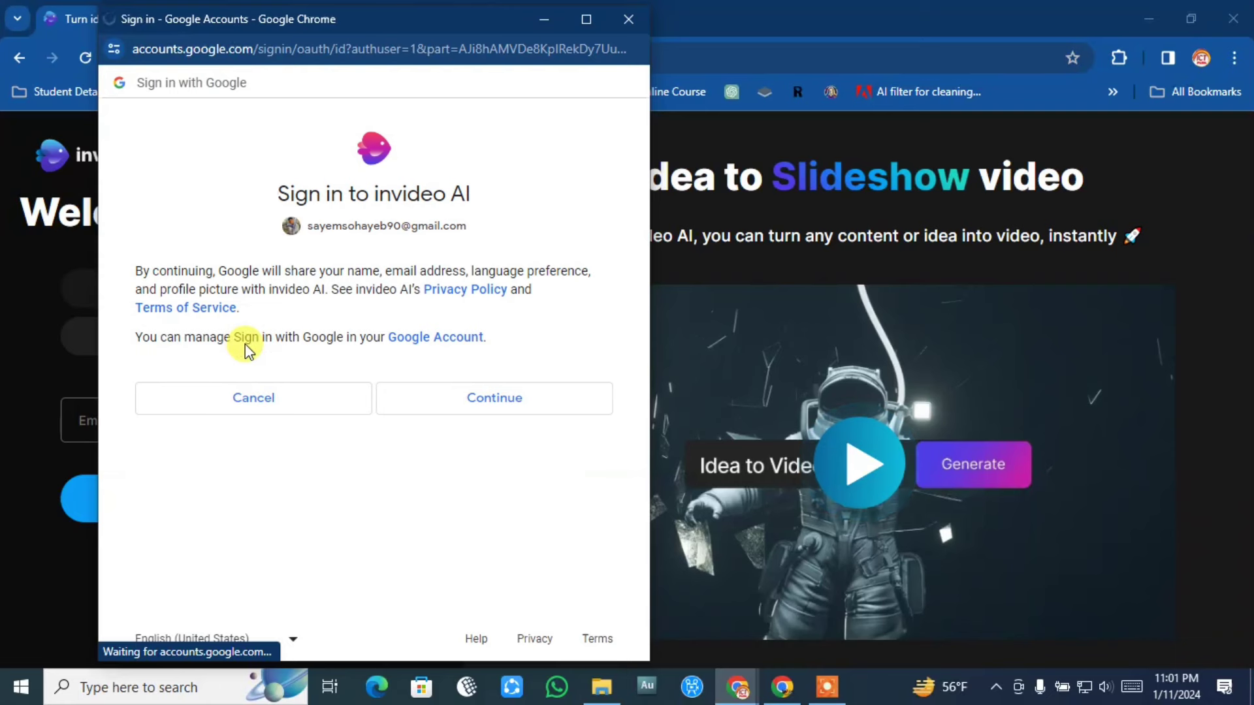
click(478, 400)
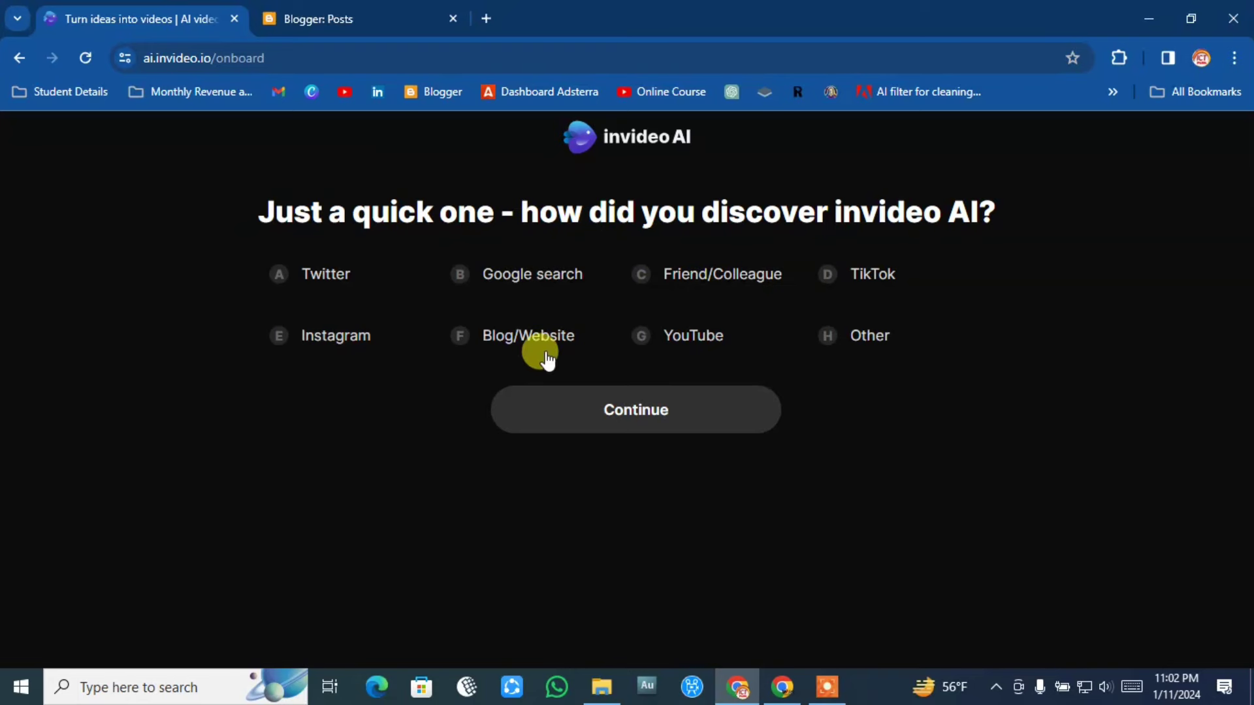
Complete onboarding with YouTube as the discovery source, Content Creation as the reason, and the prefilled profile and workspace names.
click(676, 340)
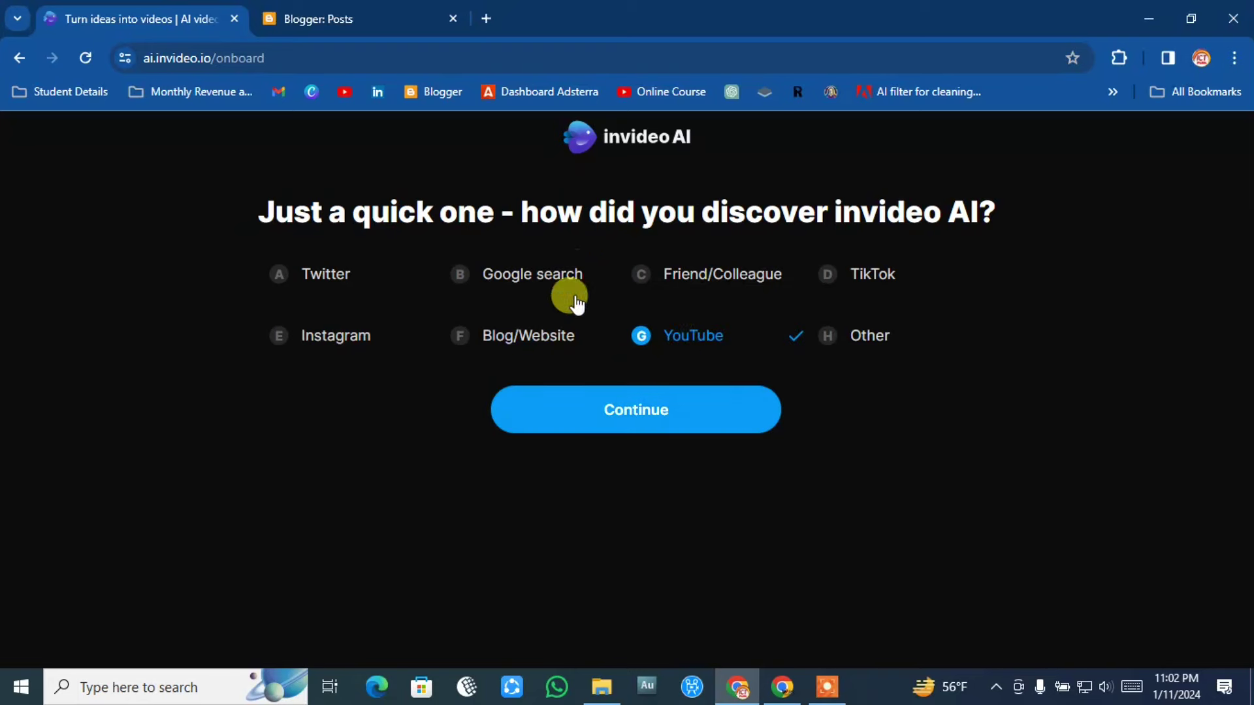
click(627, 408)
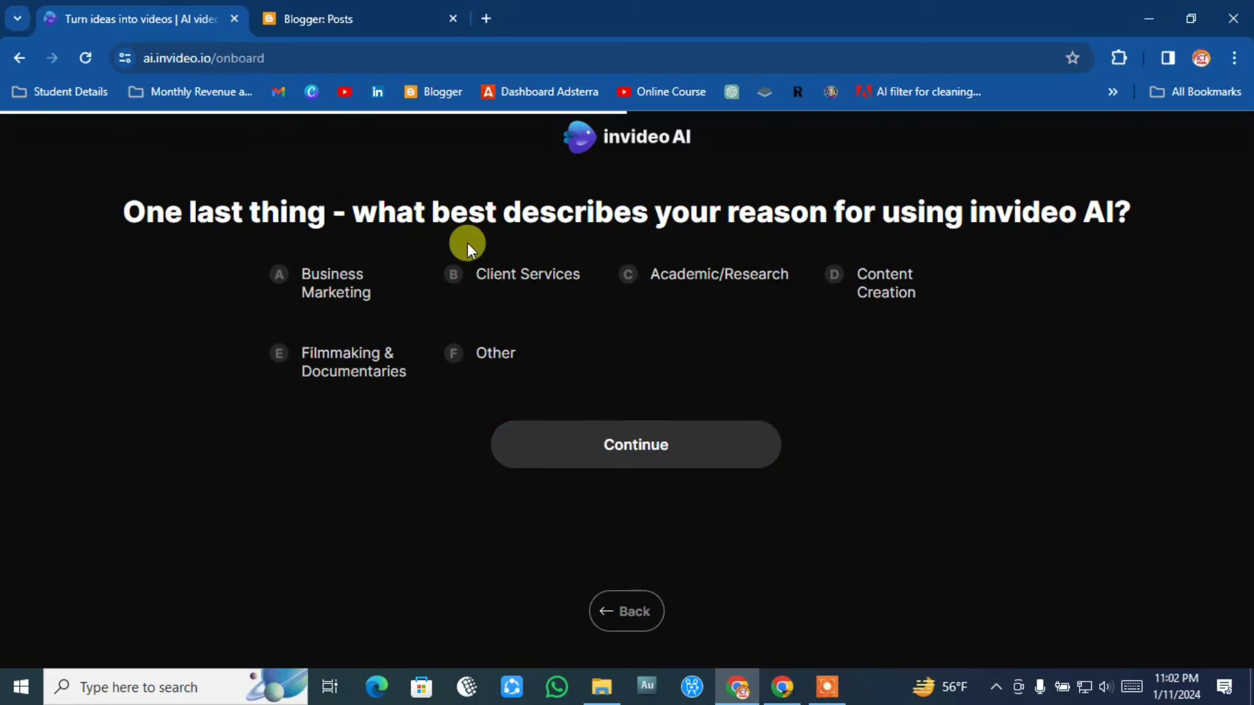
click(885, 286)
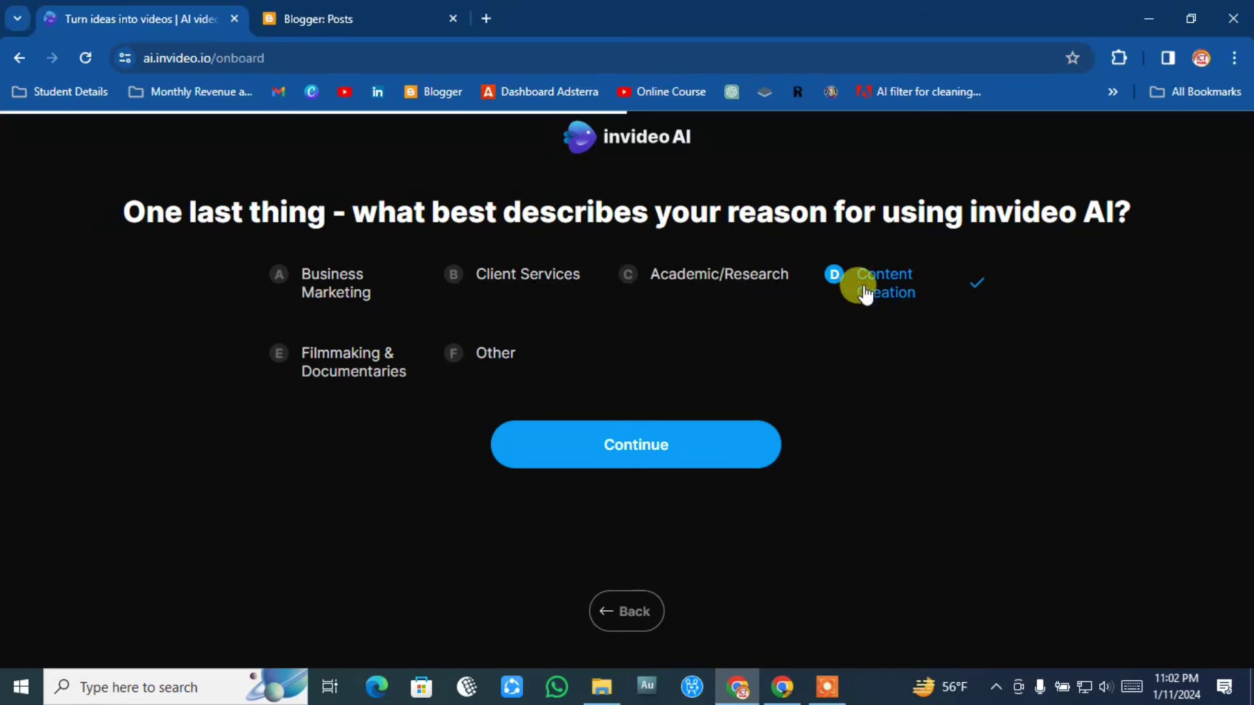
click(594, 466)
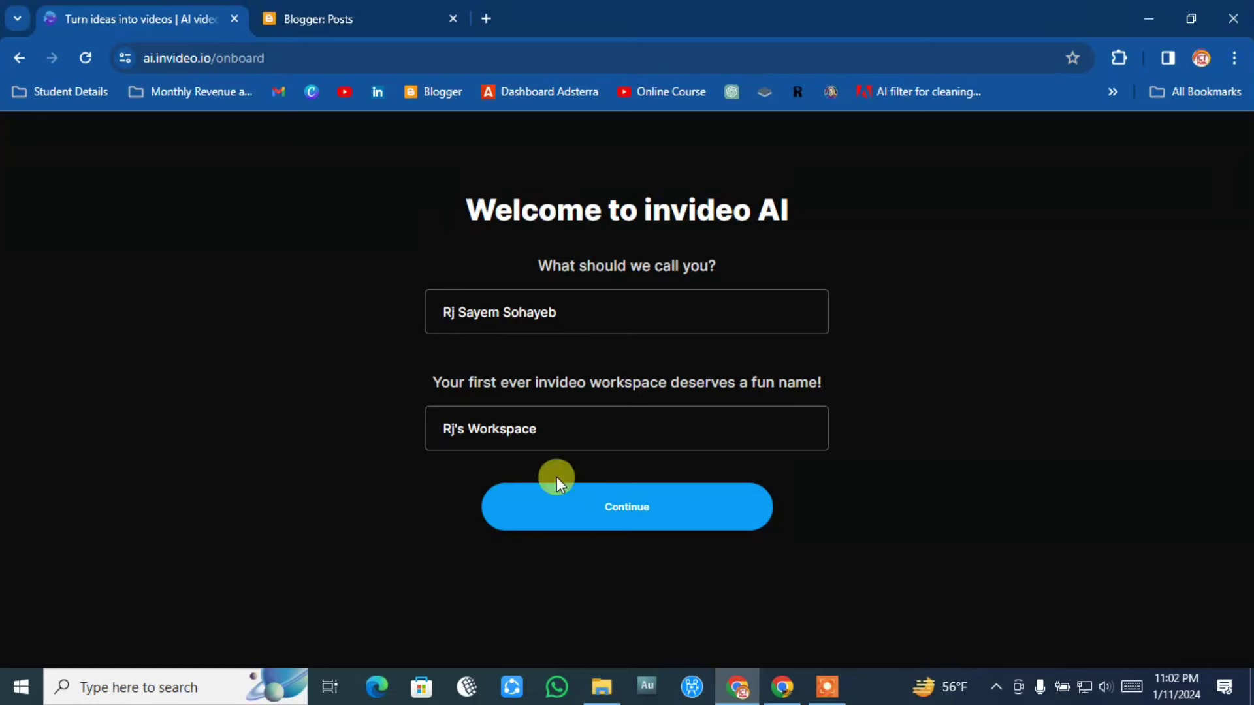
click(632, 505)
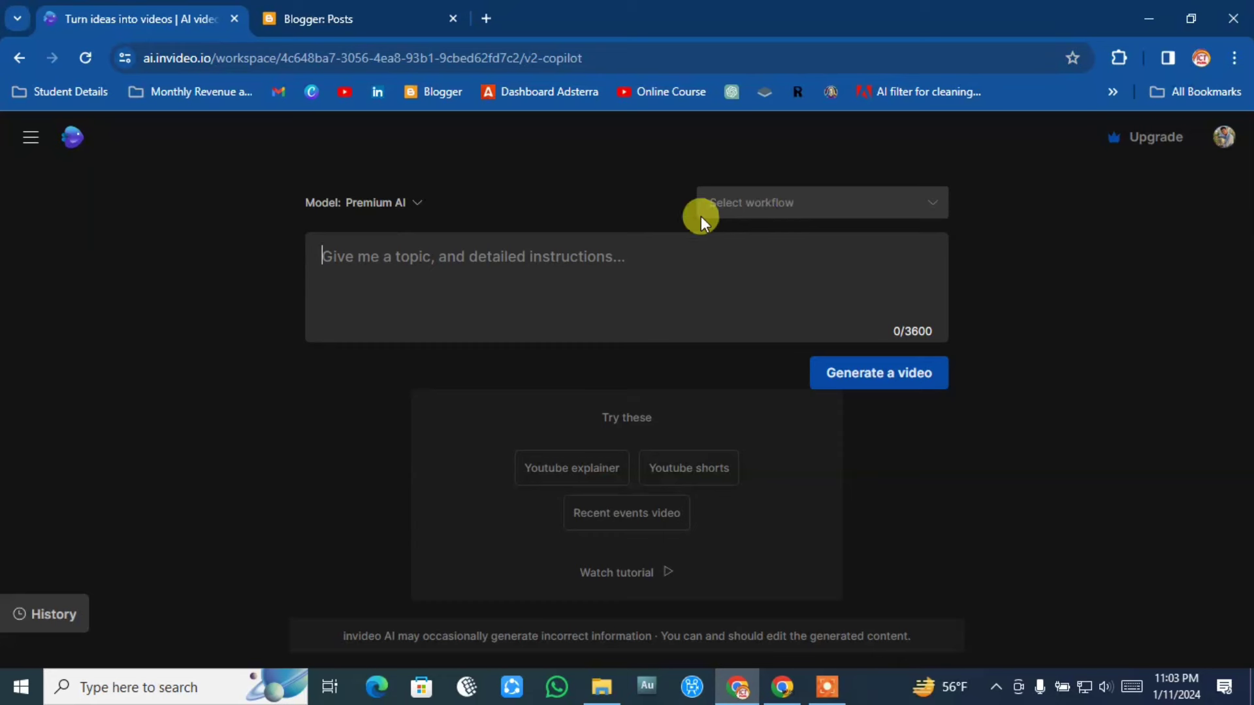
Start a prompt with the Youtube shorts workflow and set the narrator to a female.
click(931, 206)
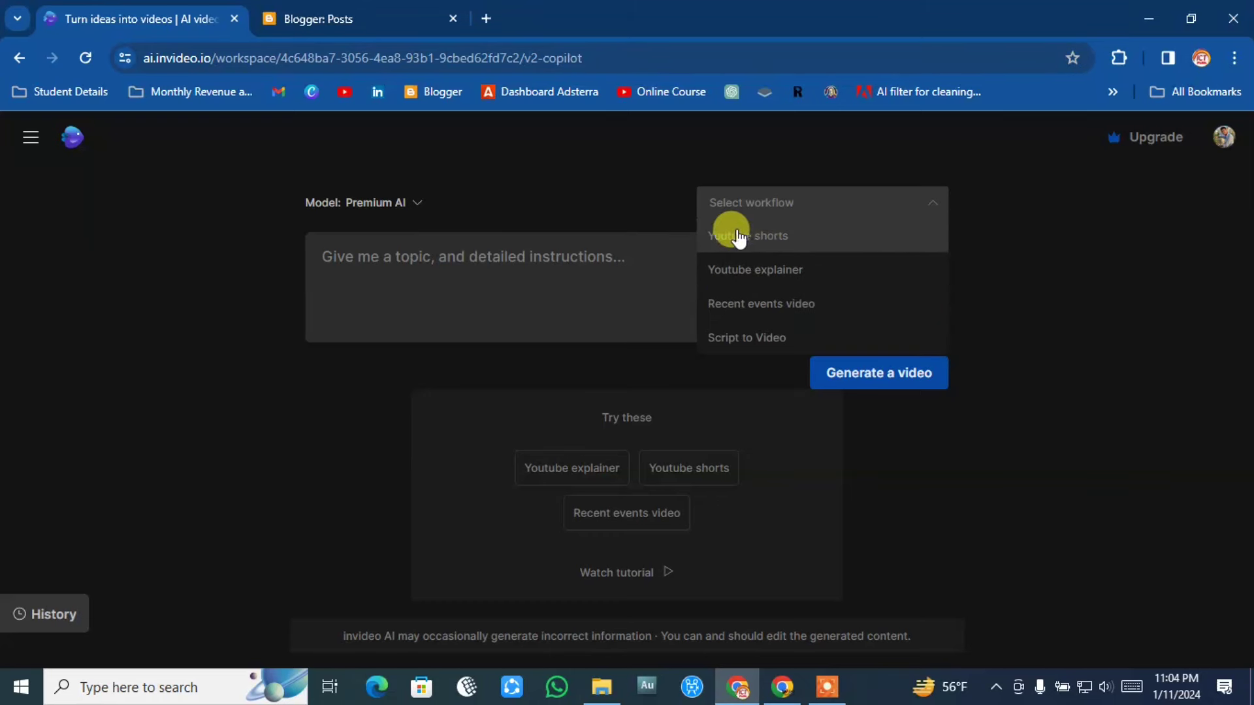
click(762, 235)
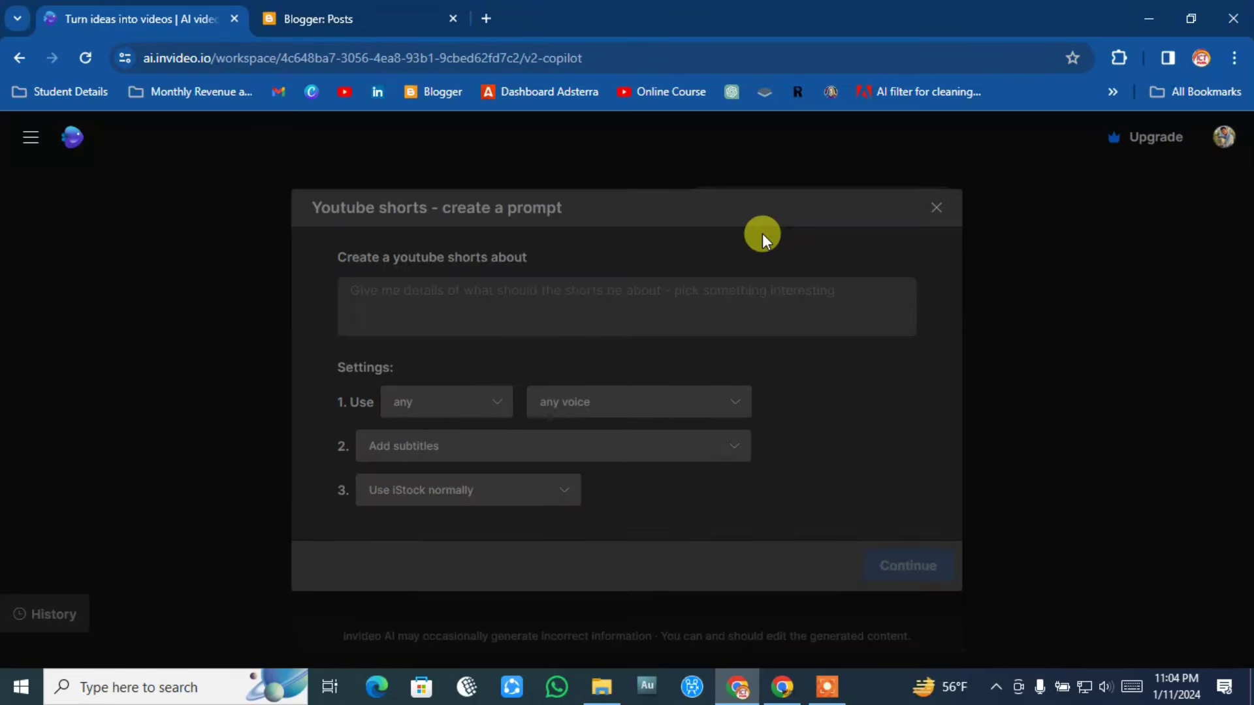
click(405, 290)
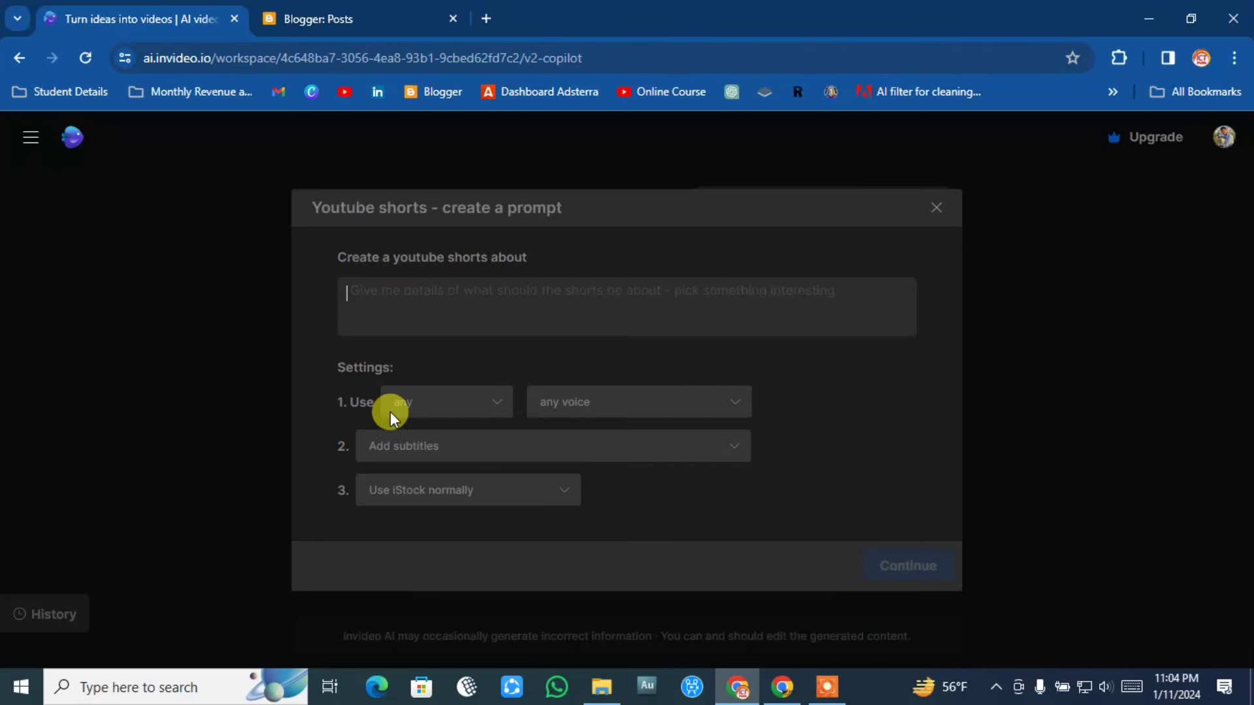
click(497, 399)
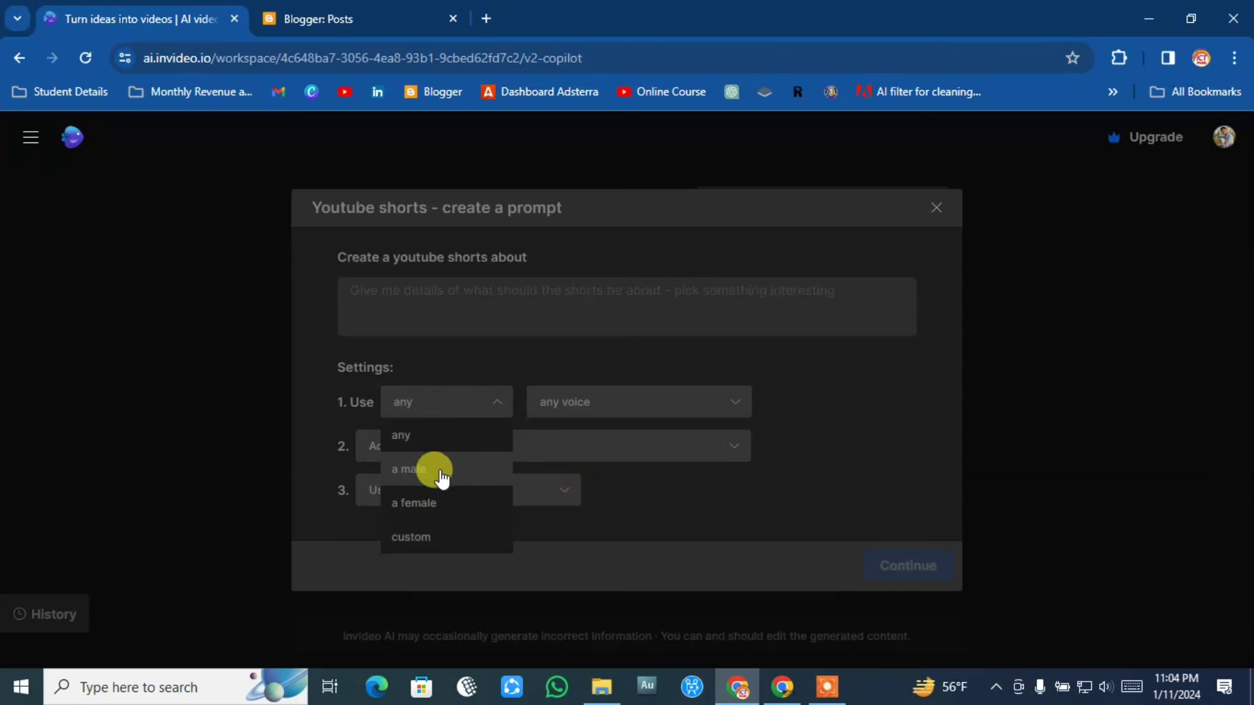
click(428, 472)
click(499, 402)
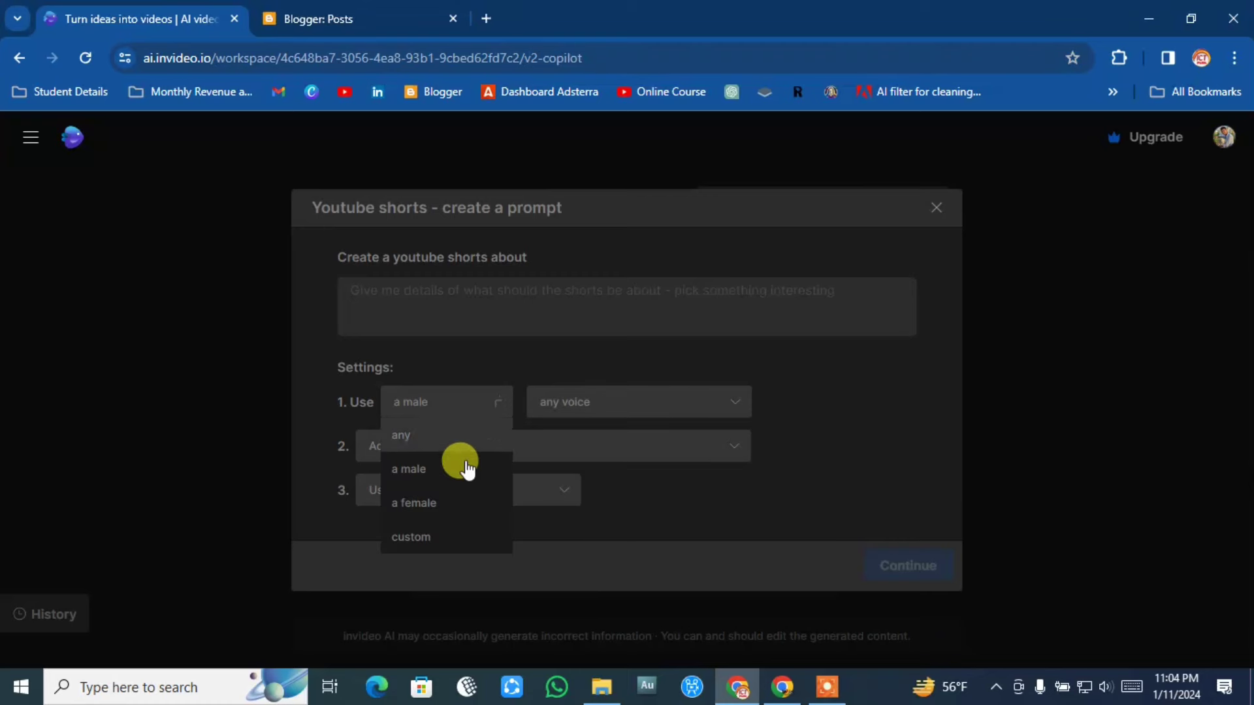
click(444, 504)
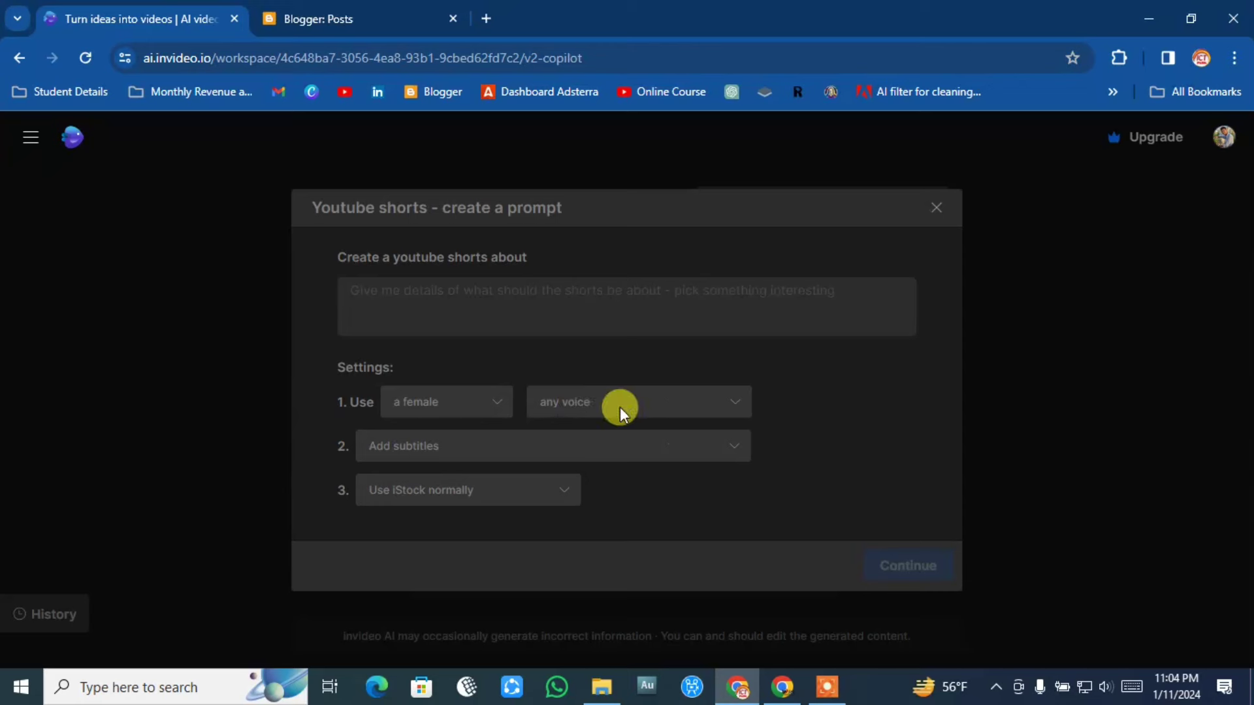
Choose the Indian English voice for the shorts narration.
click(688, 406)
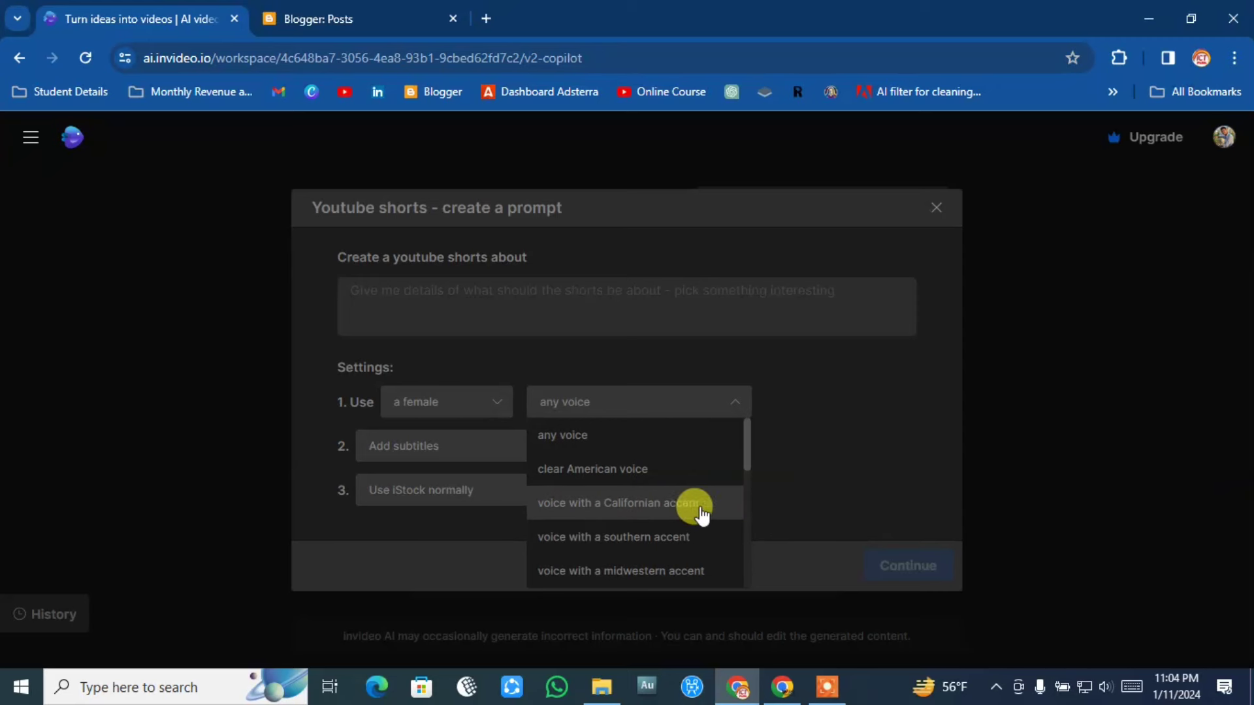
scroll(695, 511, down, 2)
scroll(698, 508, down, 1)
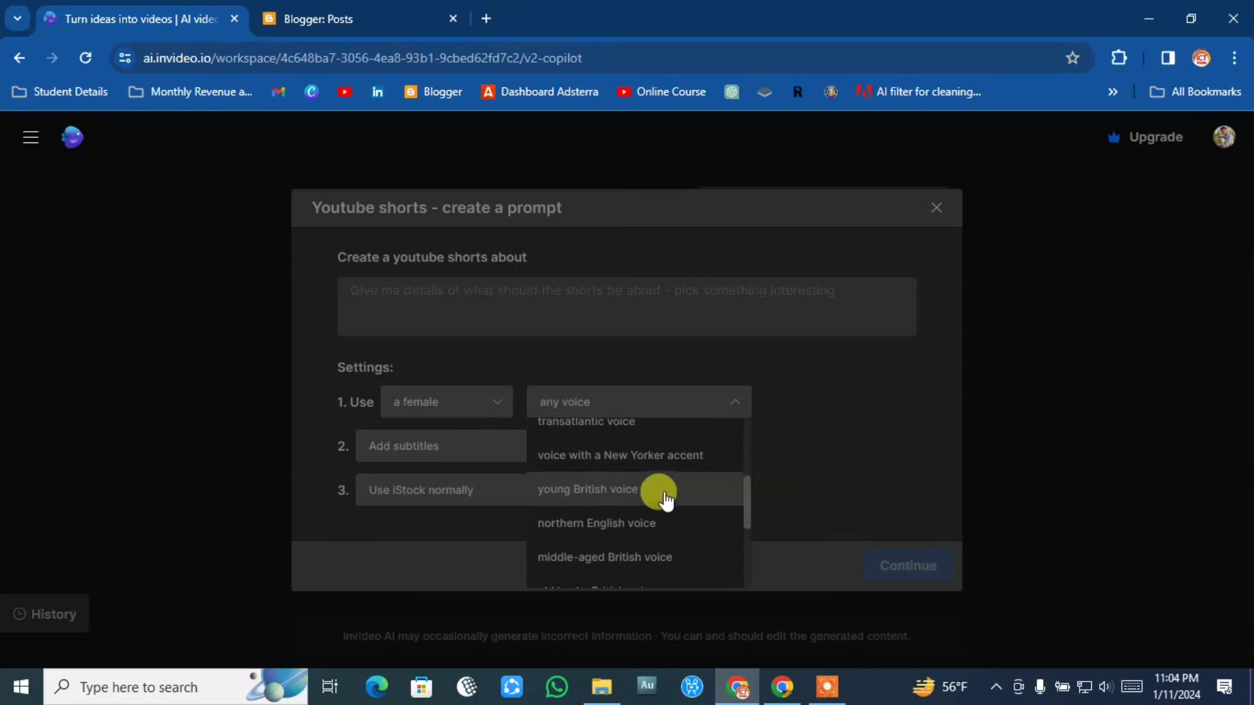
scroll(696, 512, down, 5)
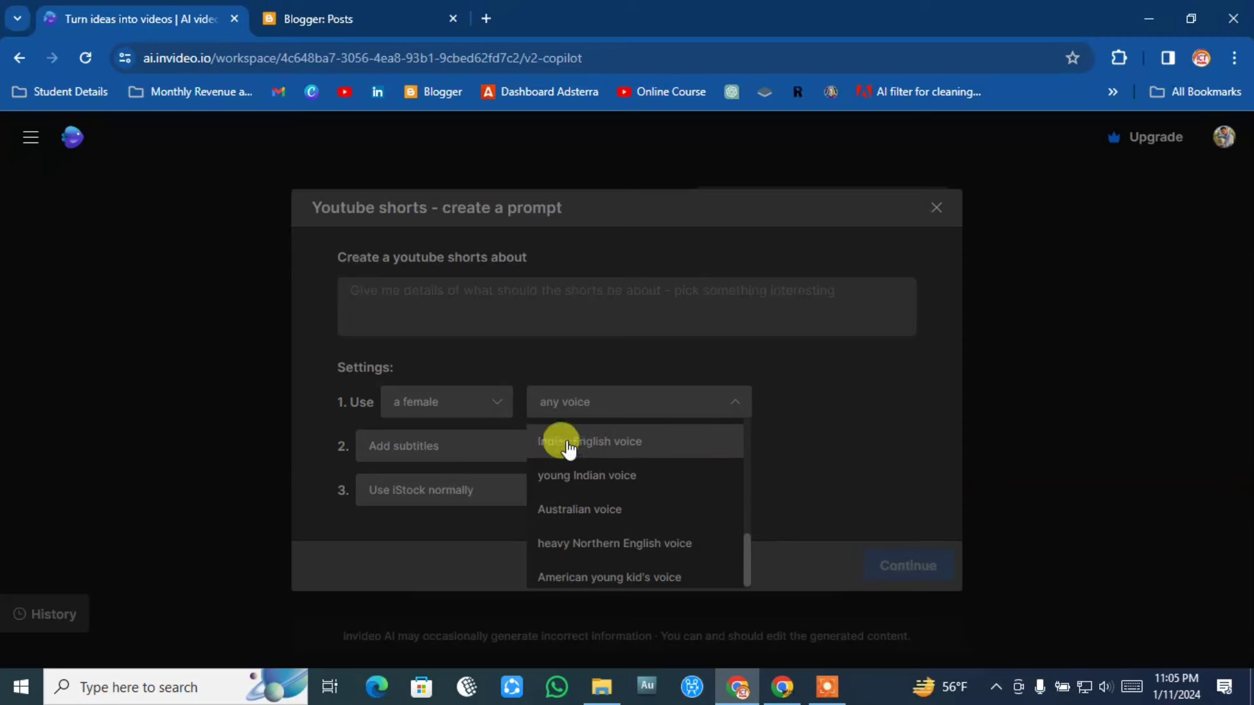
click(602, 444)
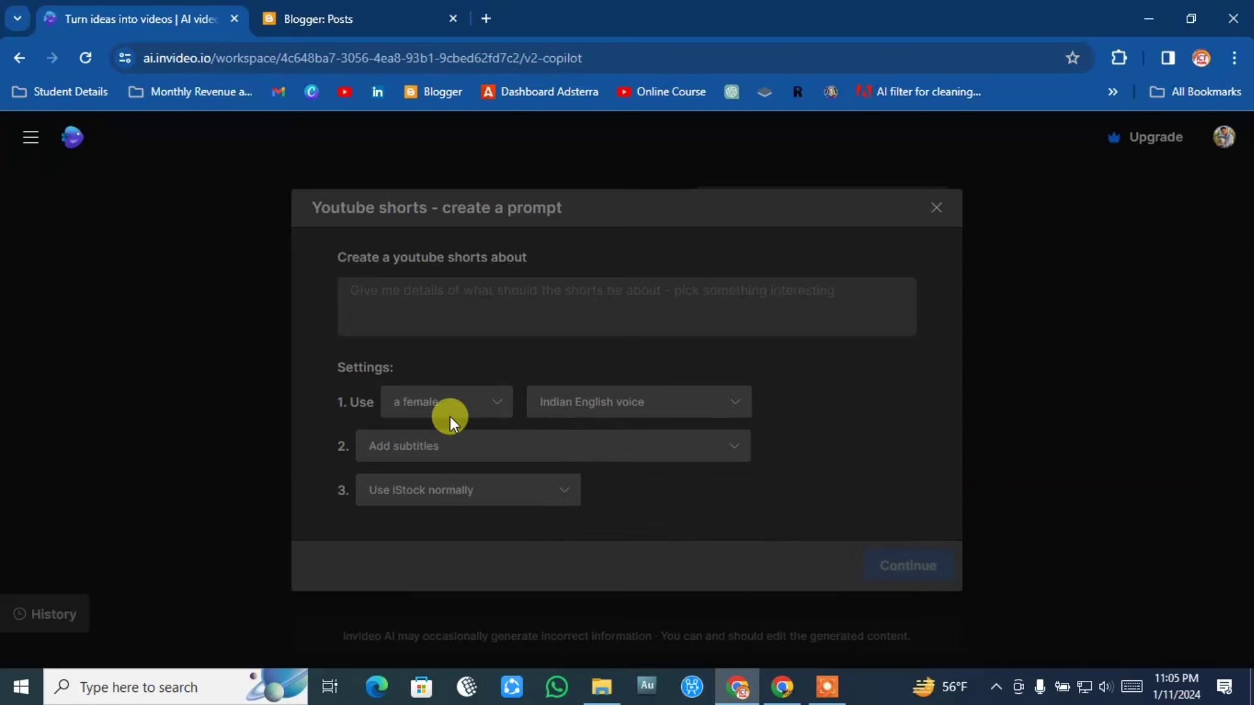
Choose word by word subtitles with the current spoken word in yellow, and keep the media setting at Use iStock normally.
click(472, 448)
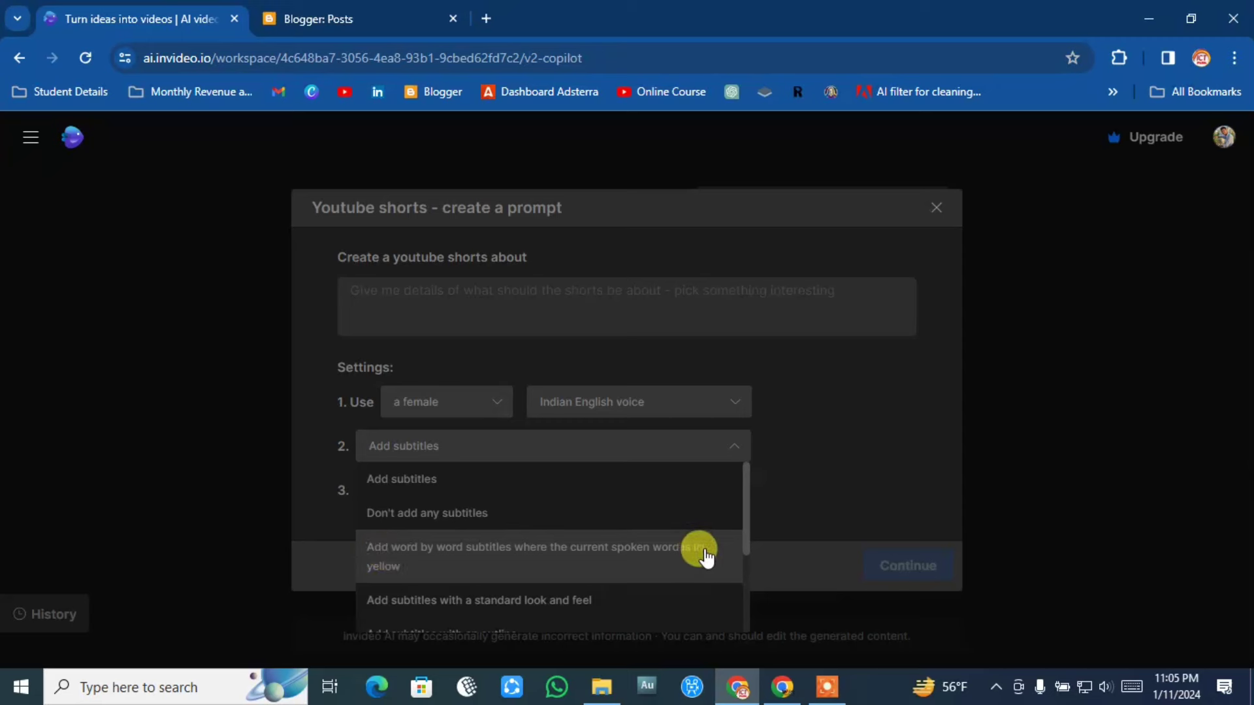
click(488, 558)
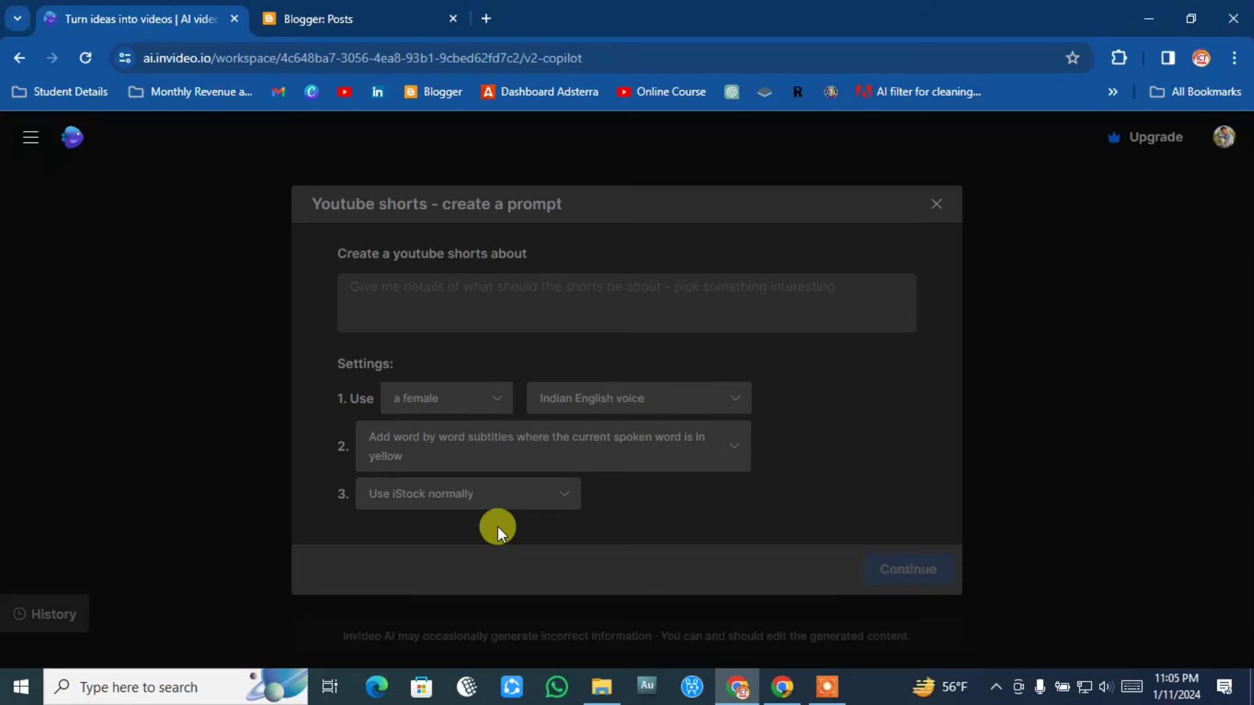
click(385, 495)
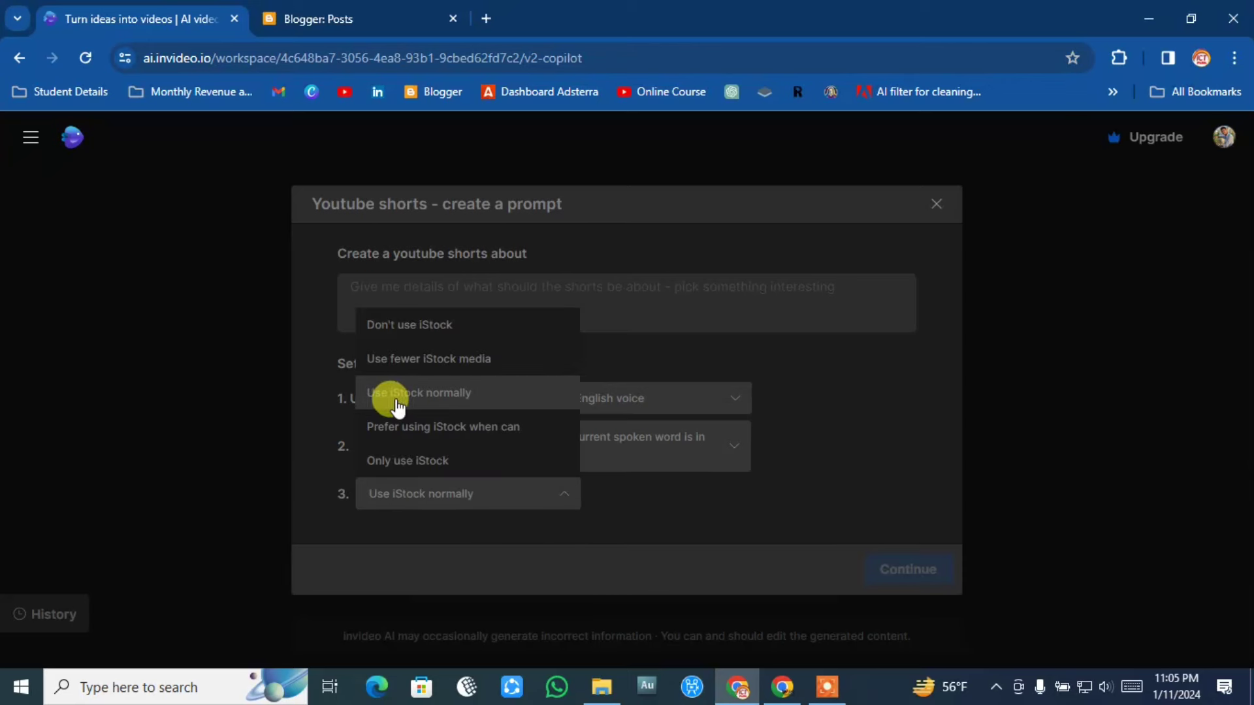
click(327, 507)
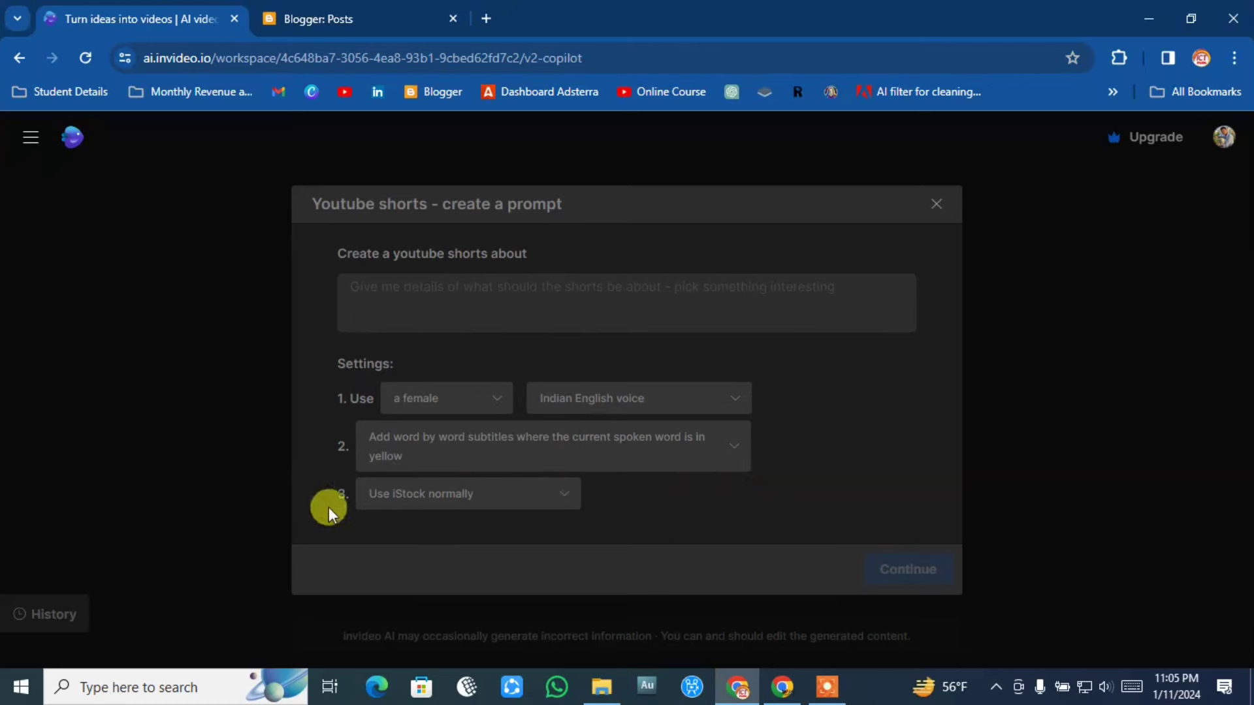
click(476, 502)
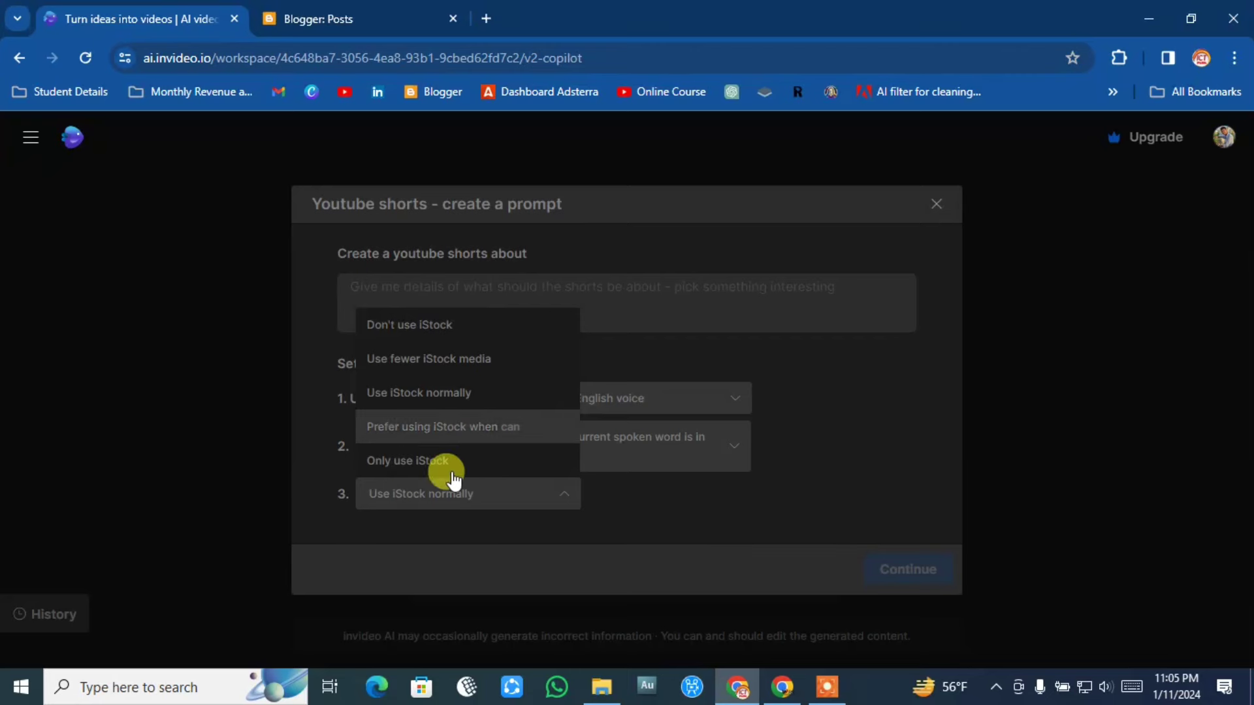
click(652, 518)
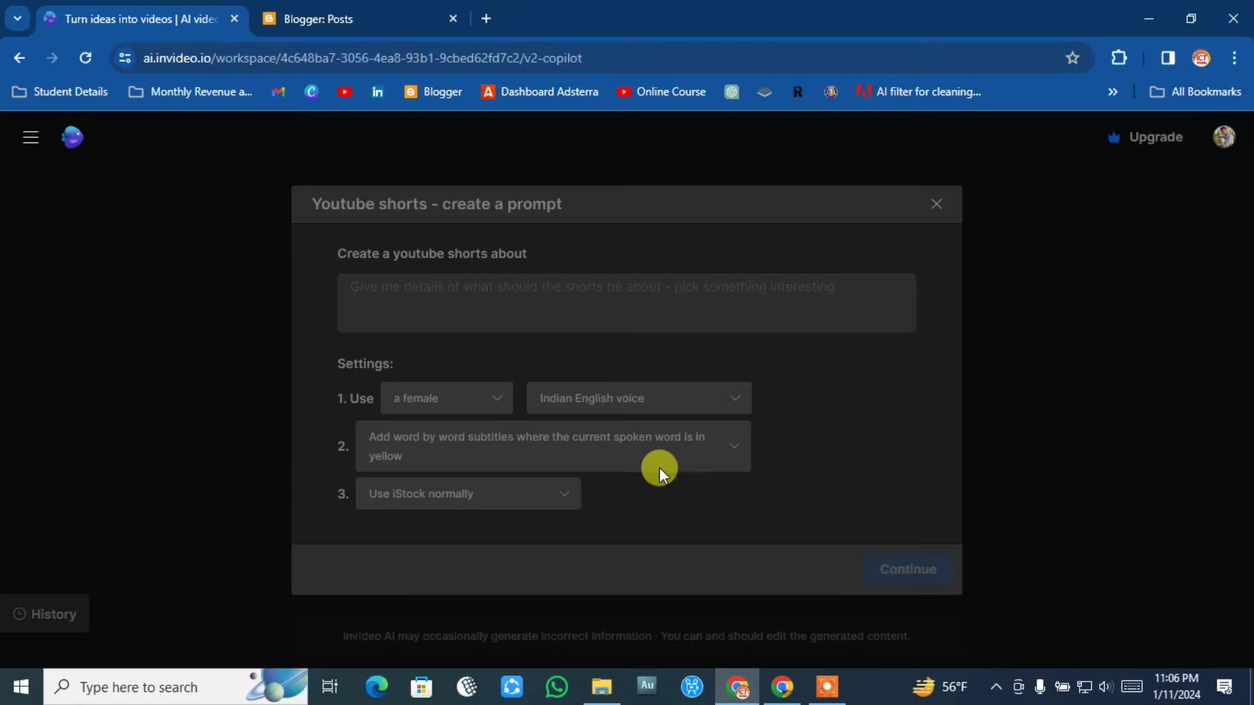
Enter "amazon History" as the shorts topic and generate a video from the resulting prompt.
click(402, 287)
text(amazon History)
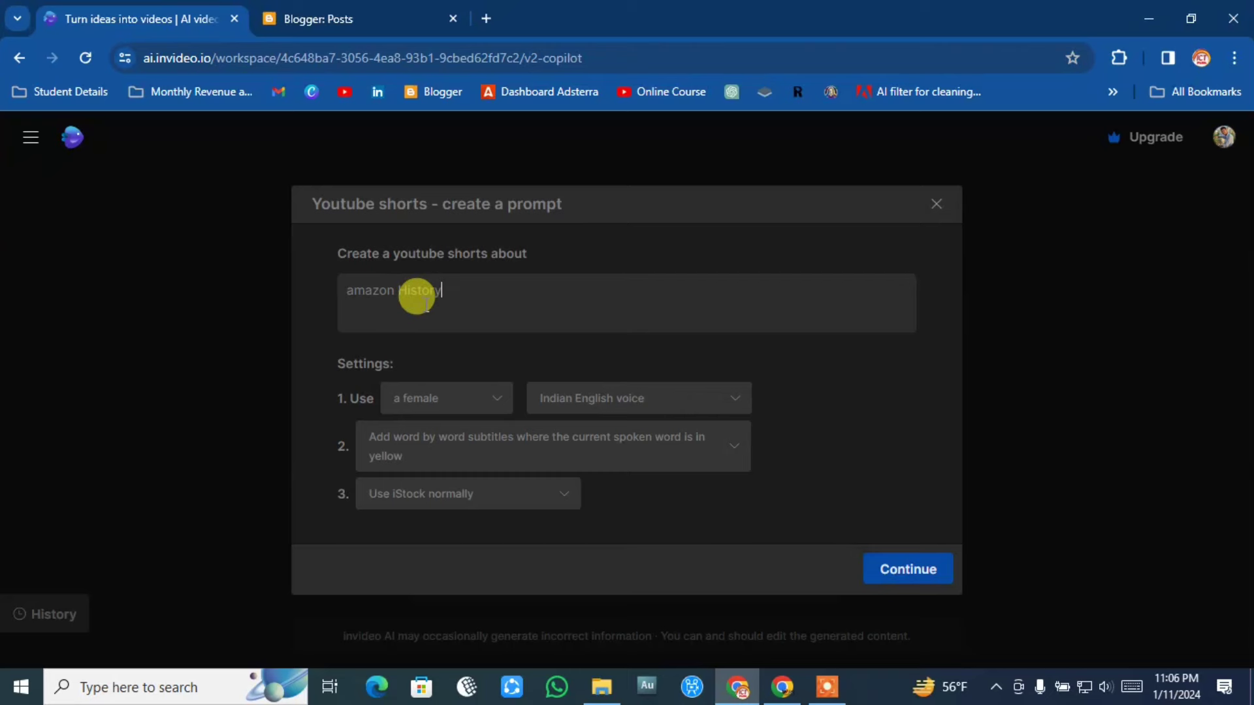
click(905, 570)
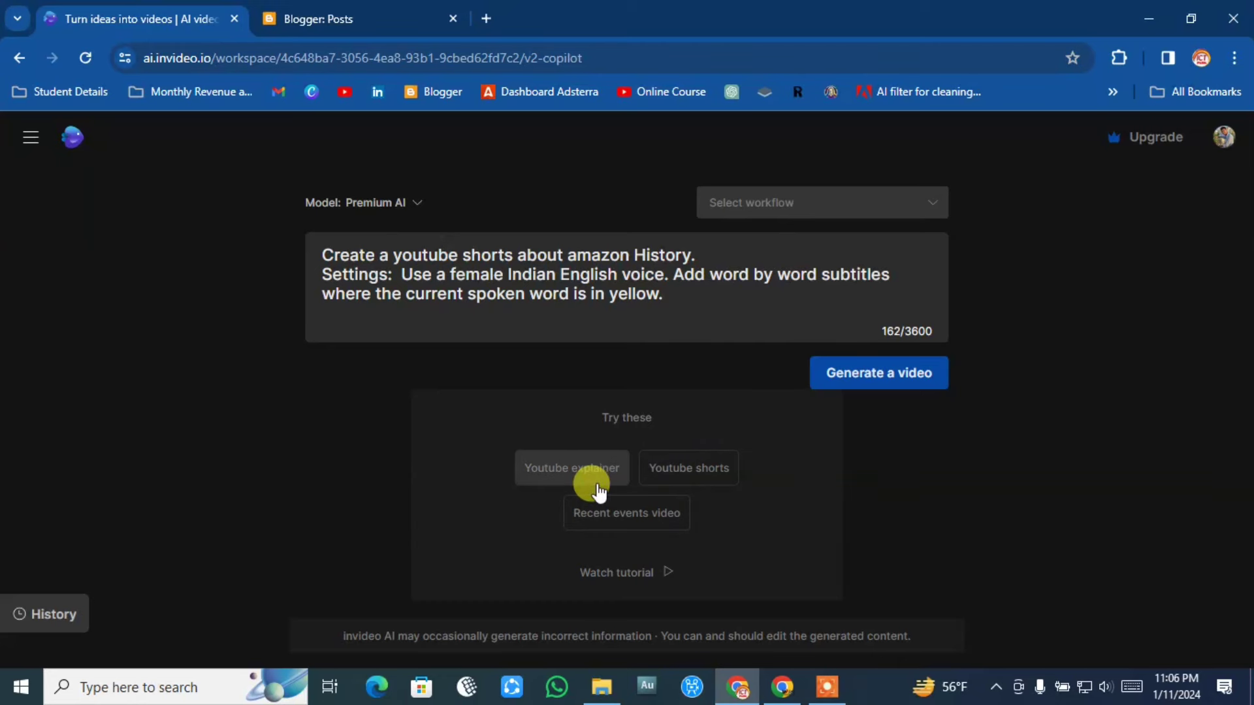
click(880, 375)
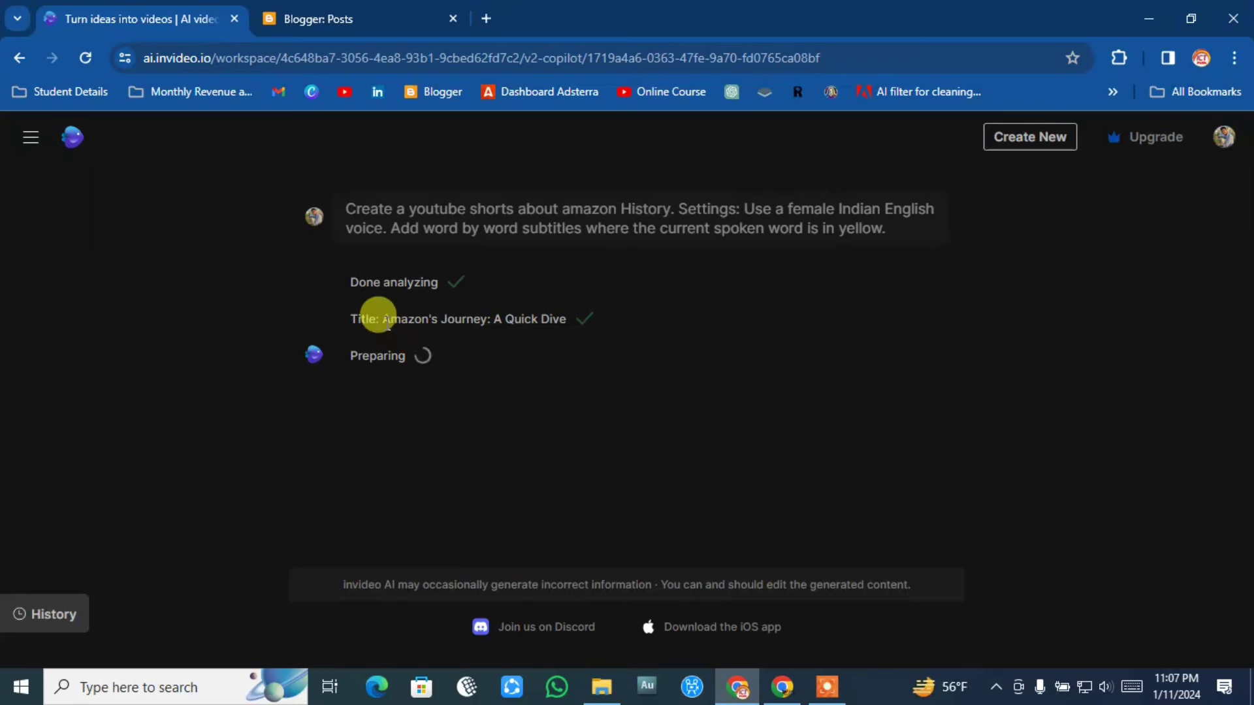
Set the video's audience to General Public and continue with the Minimalist Modern look for Youtube Shorts.
drag(383, 319, 564, 332)
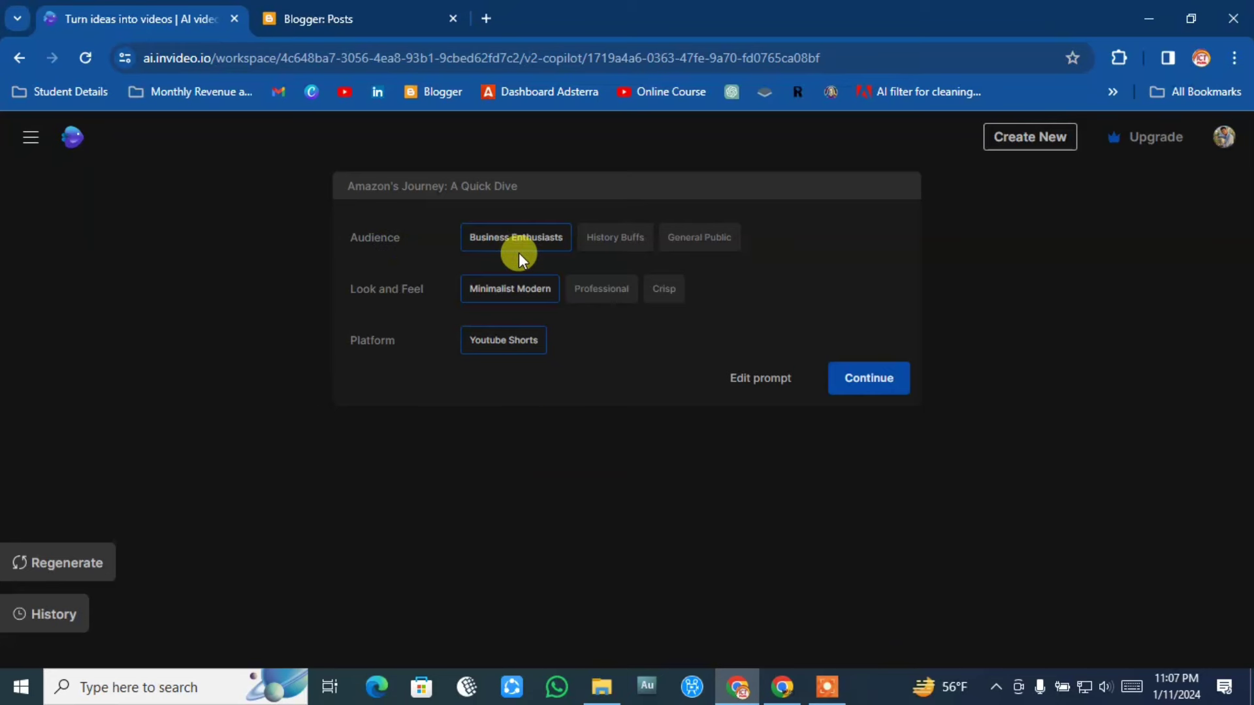
click(697, 248)
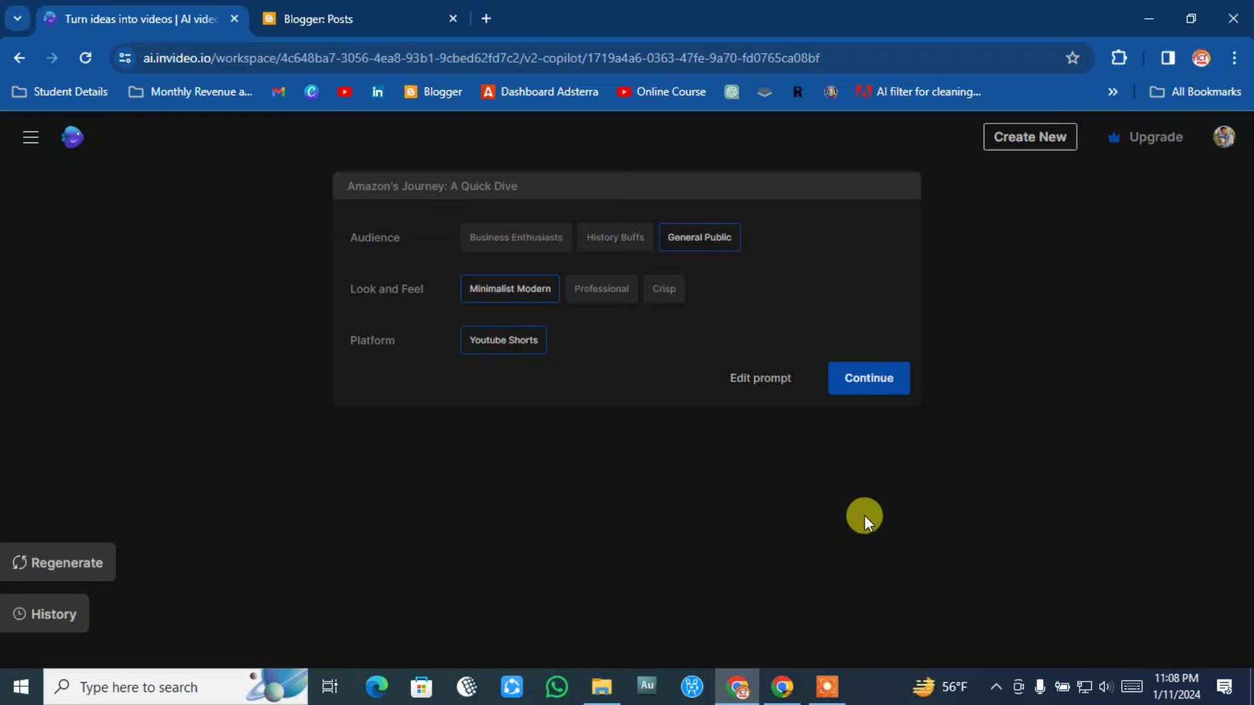
click(867, 379)
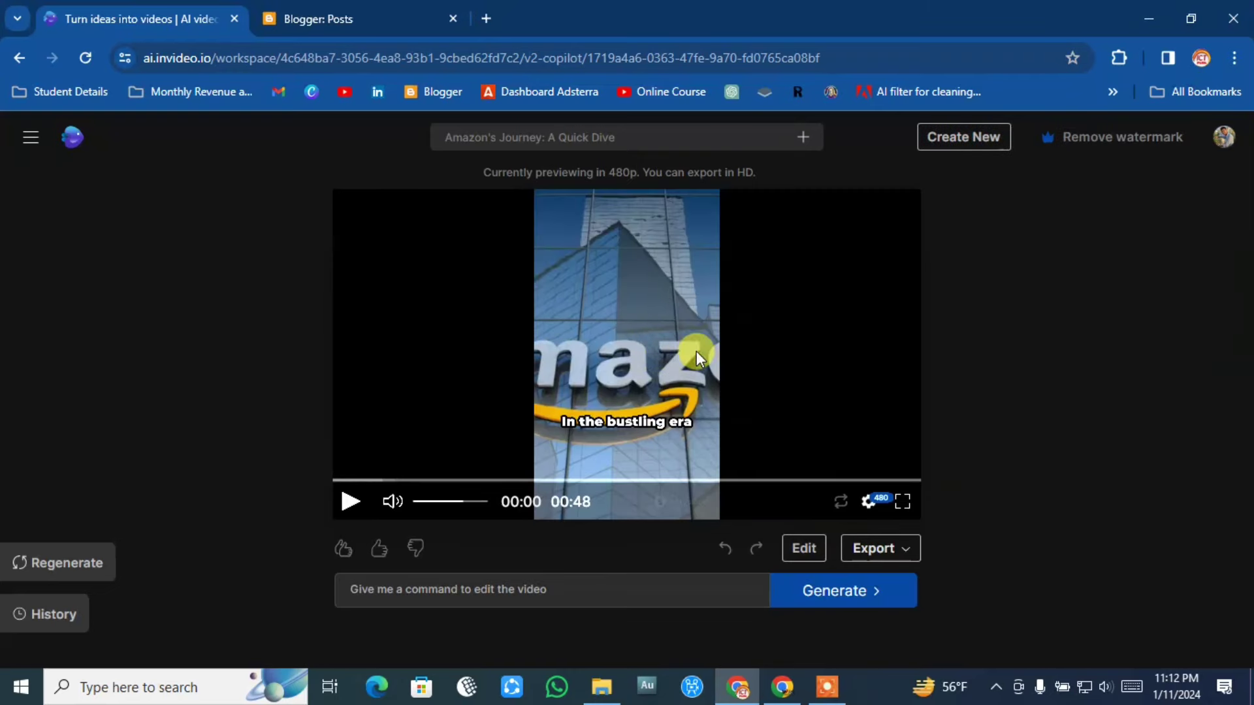
Preview the opening seconds of the generated Amazon video.
click(577, 289)
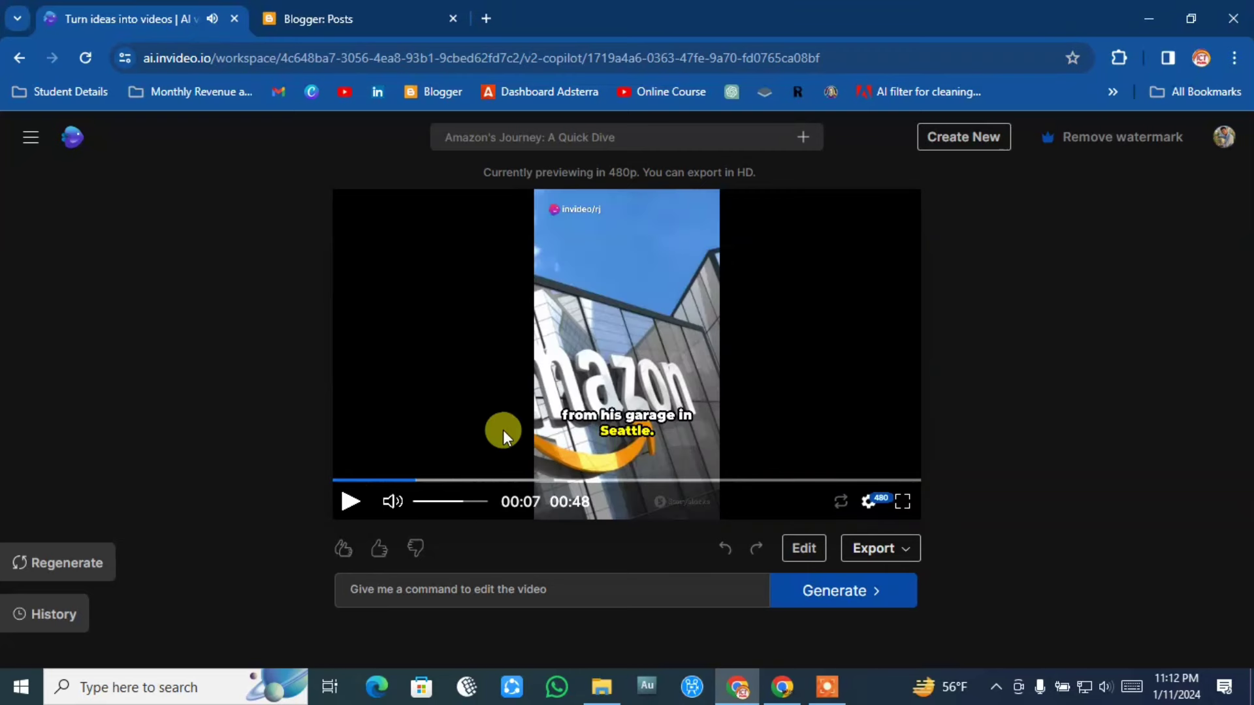
click(356, 480)
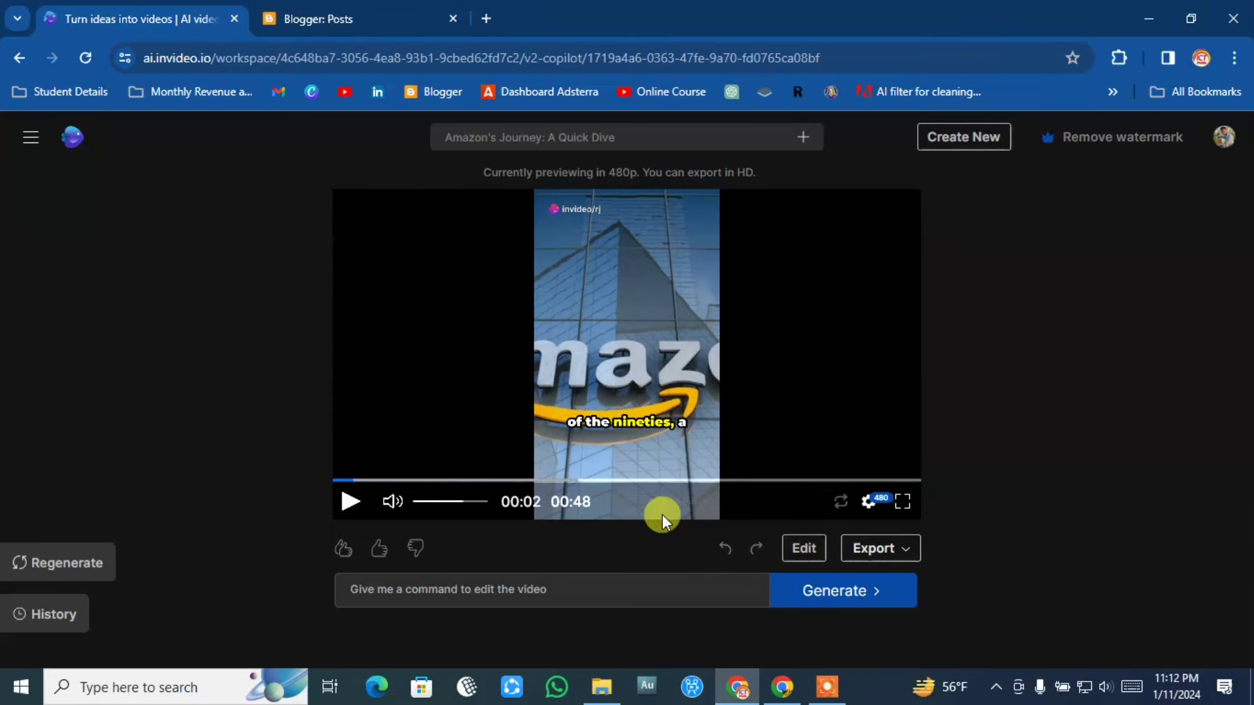
Export the Amazon video for YouTube with stock watermarks, Normal invideo AI branding and 1080p resolution.
click(898, 548)
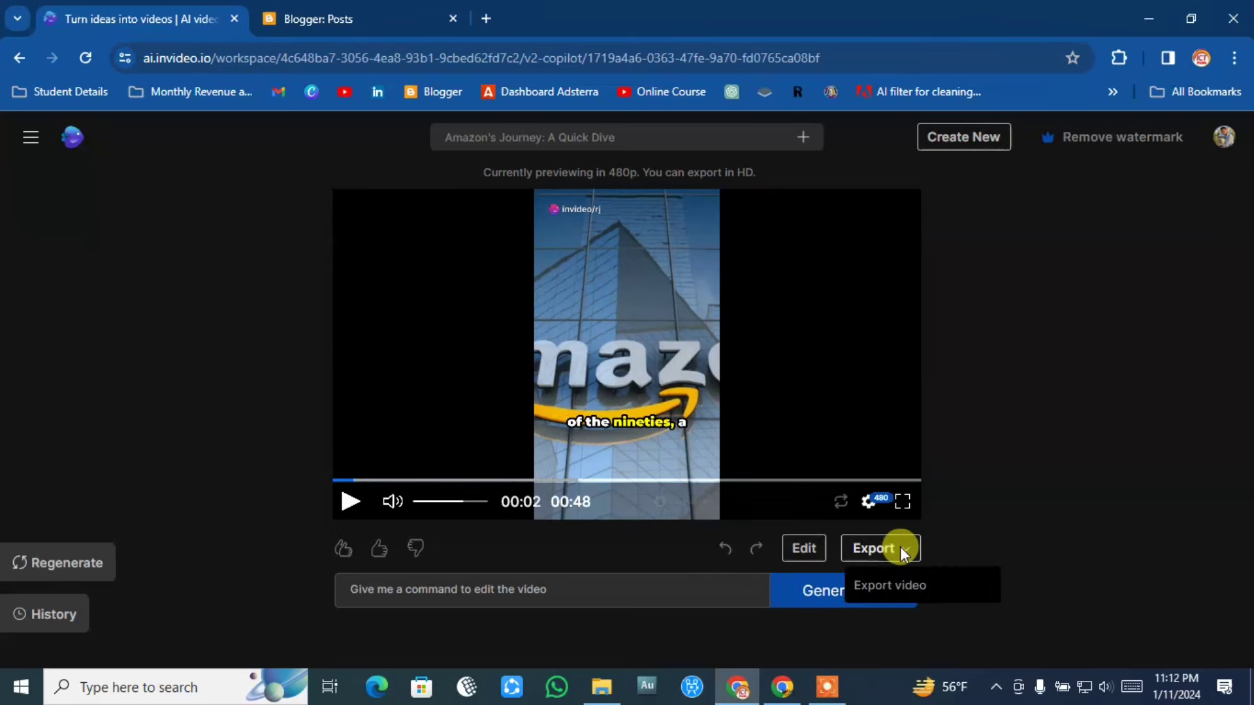
click(880, 588)
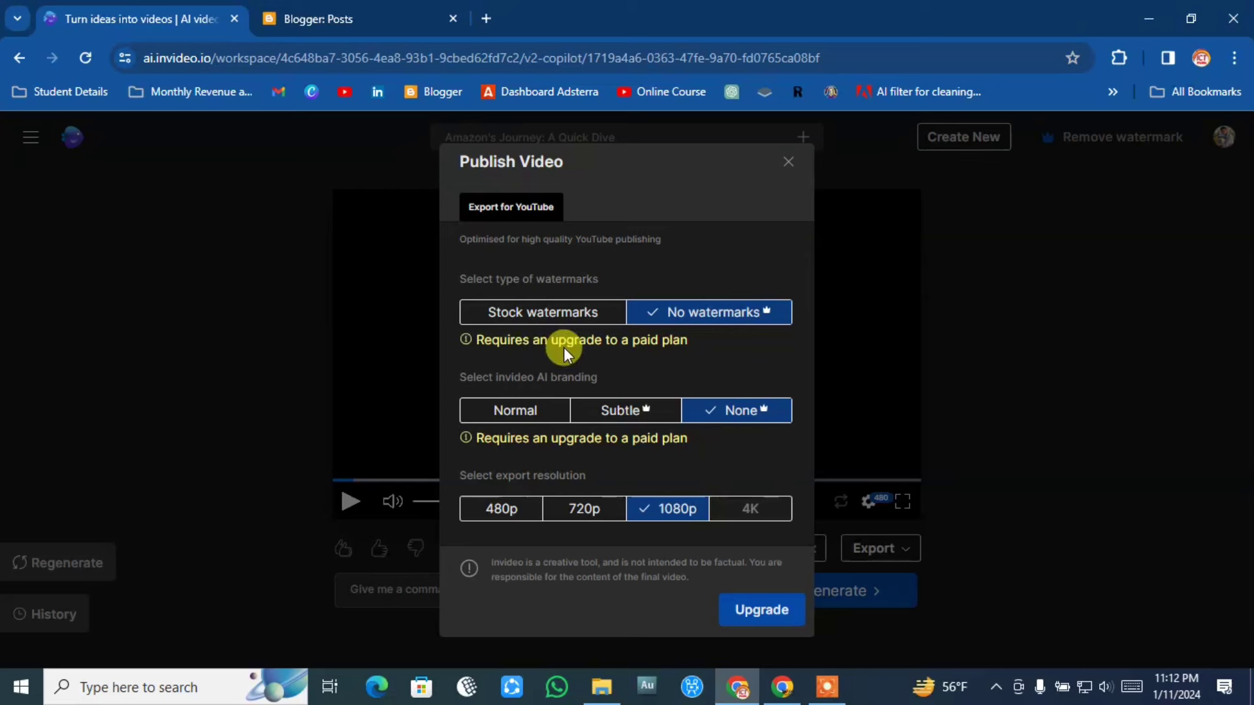
click(541, 316)
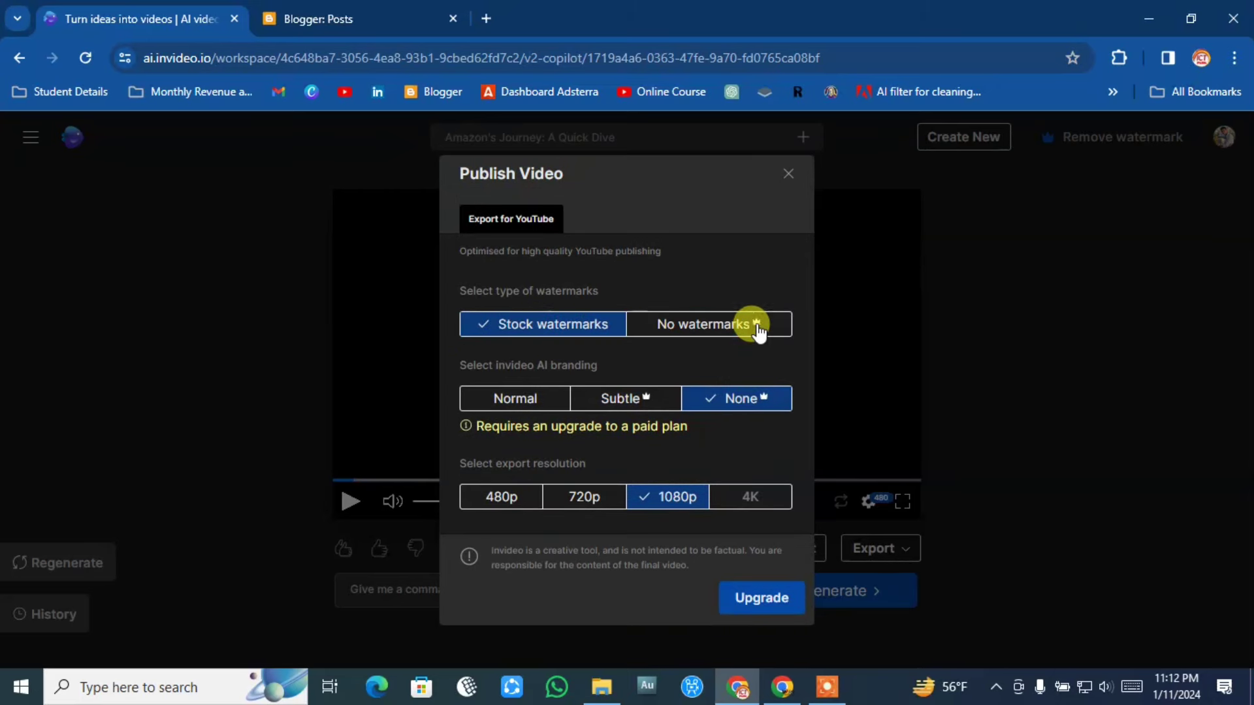
click(614, 391)
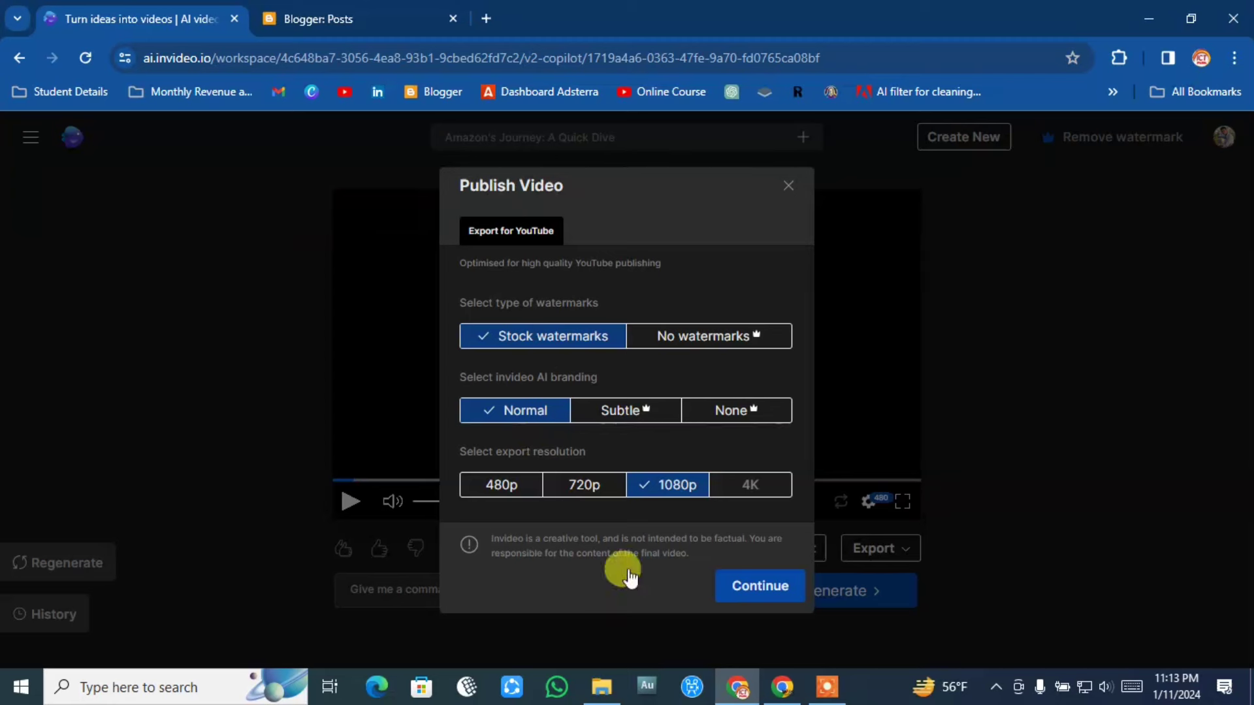
click(754, 586)
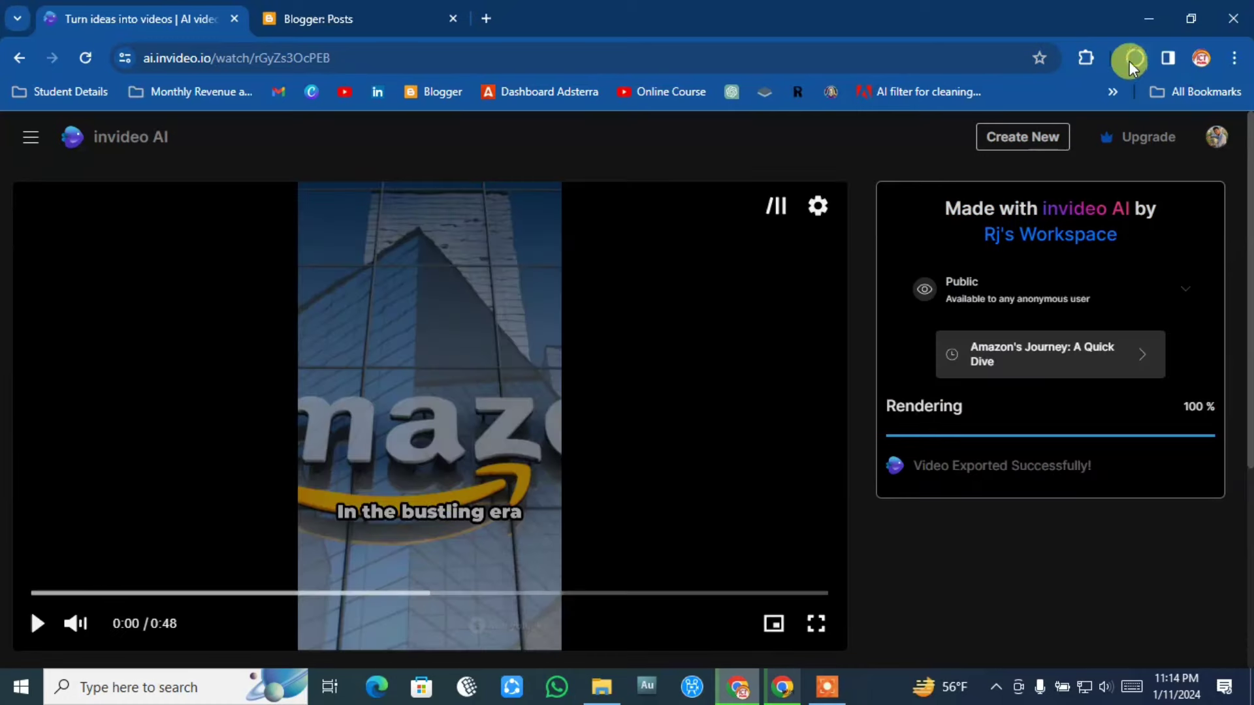
Locate the downloaded Amazon's Journey MP4 in its folder, open it in Media Player and pause playback.
click(1133, 60)
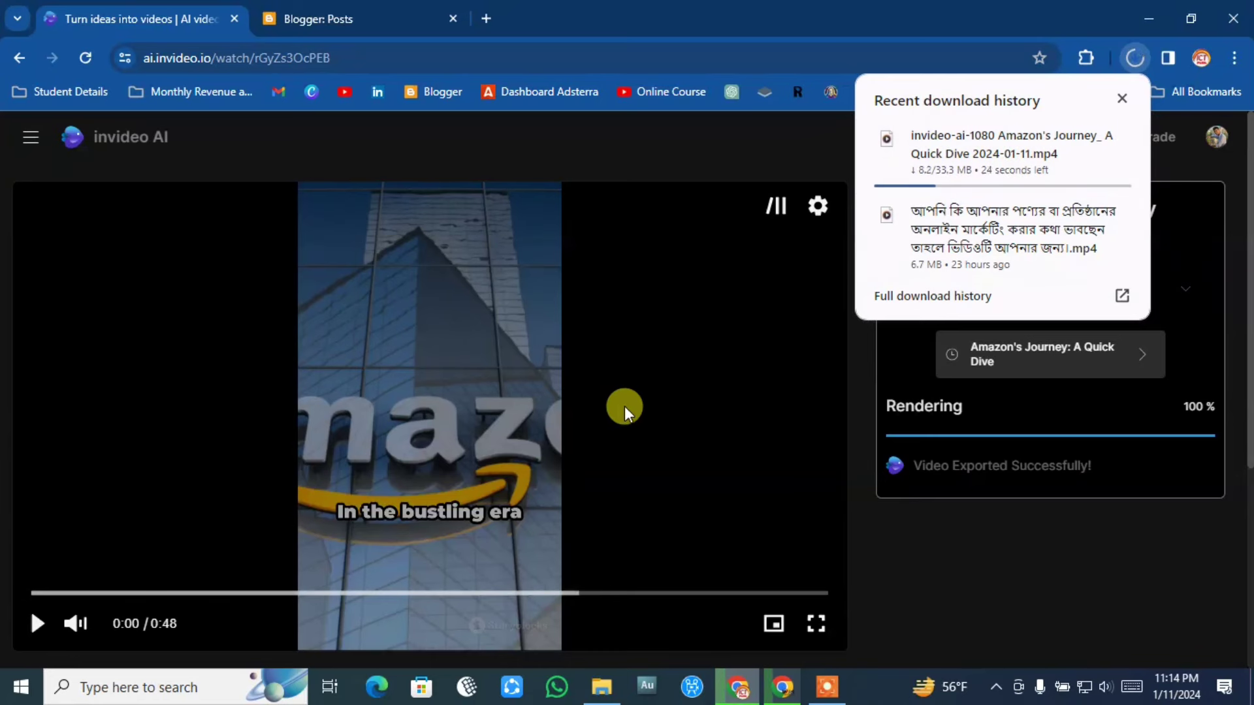
mouse_move(1038, 151)
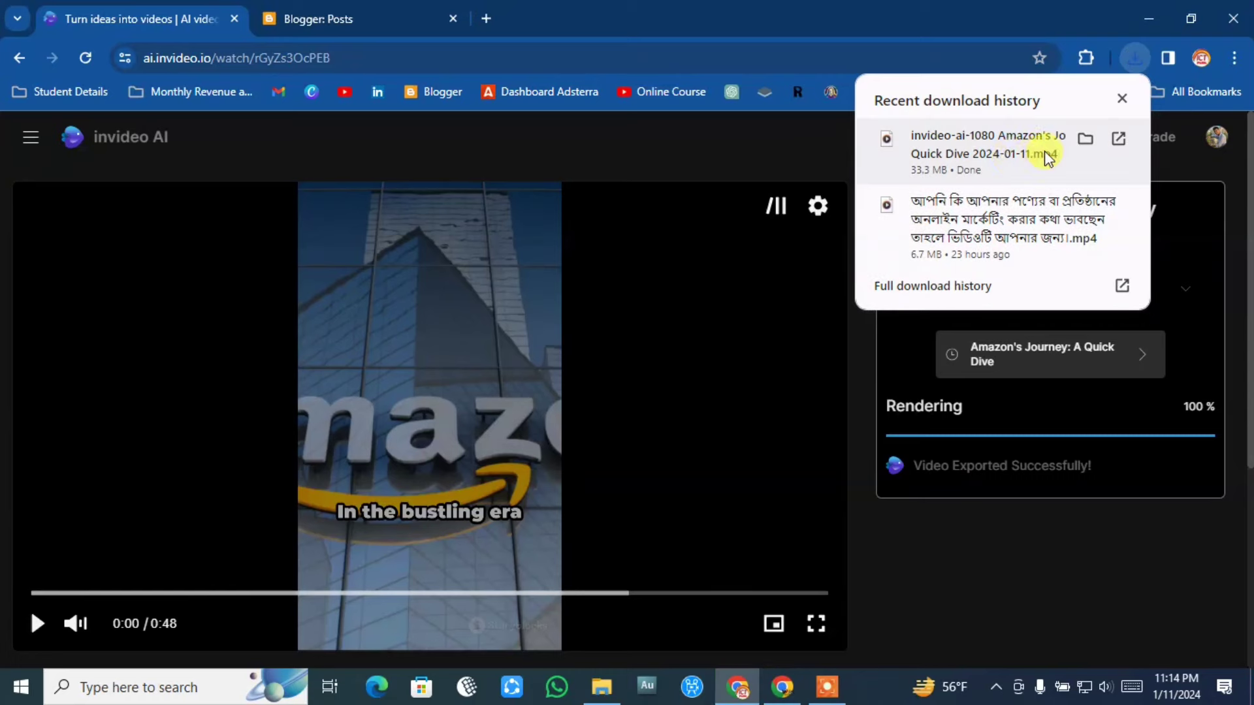
click(1084, 140)
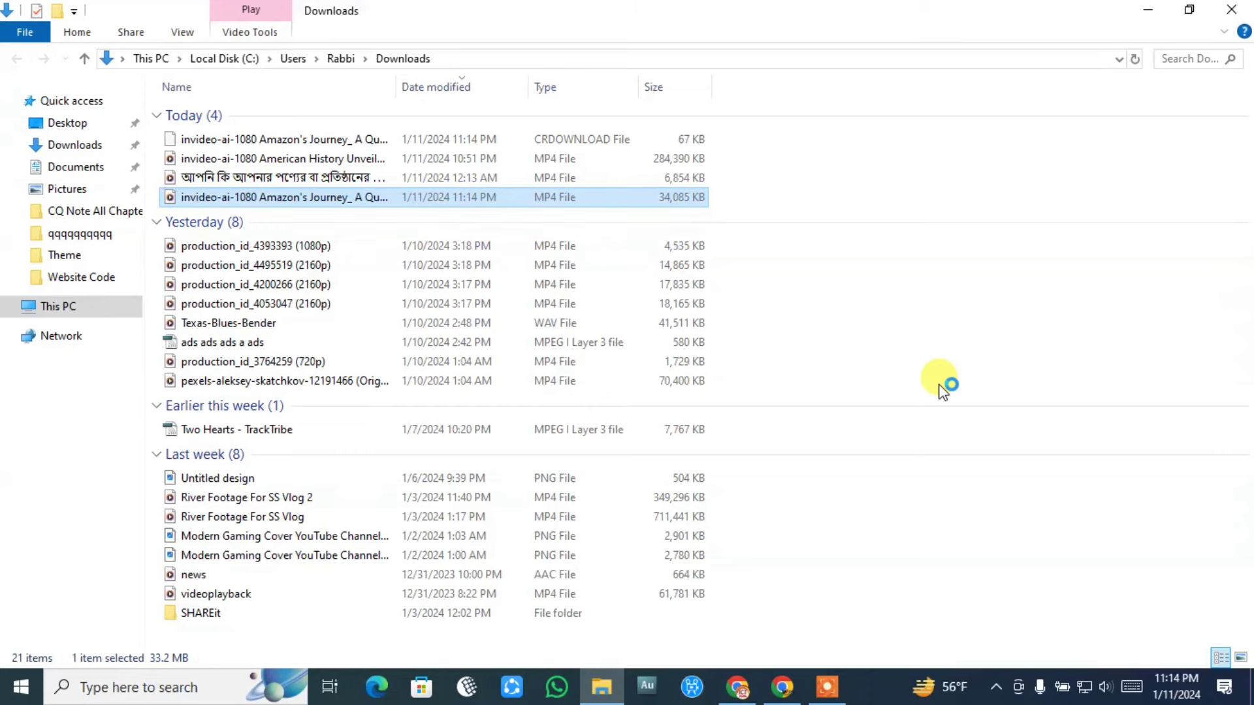
double_click(201, 197)
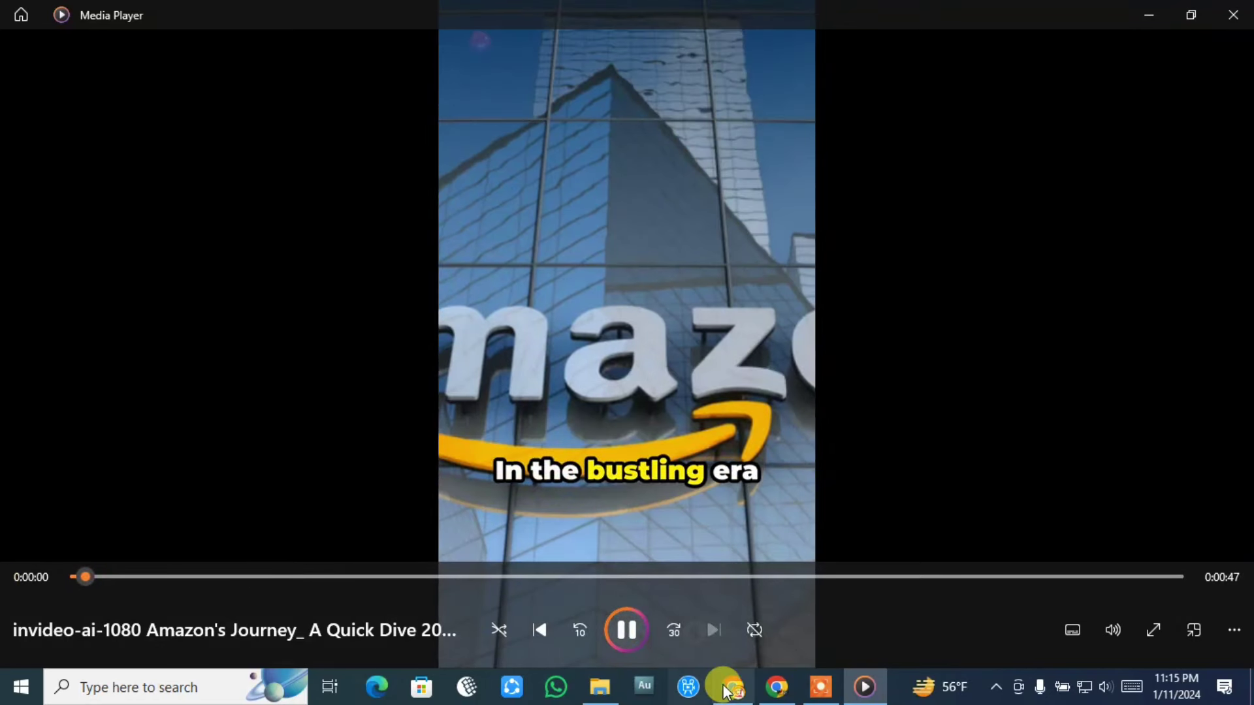
click(626, 631)
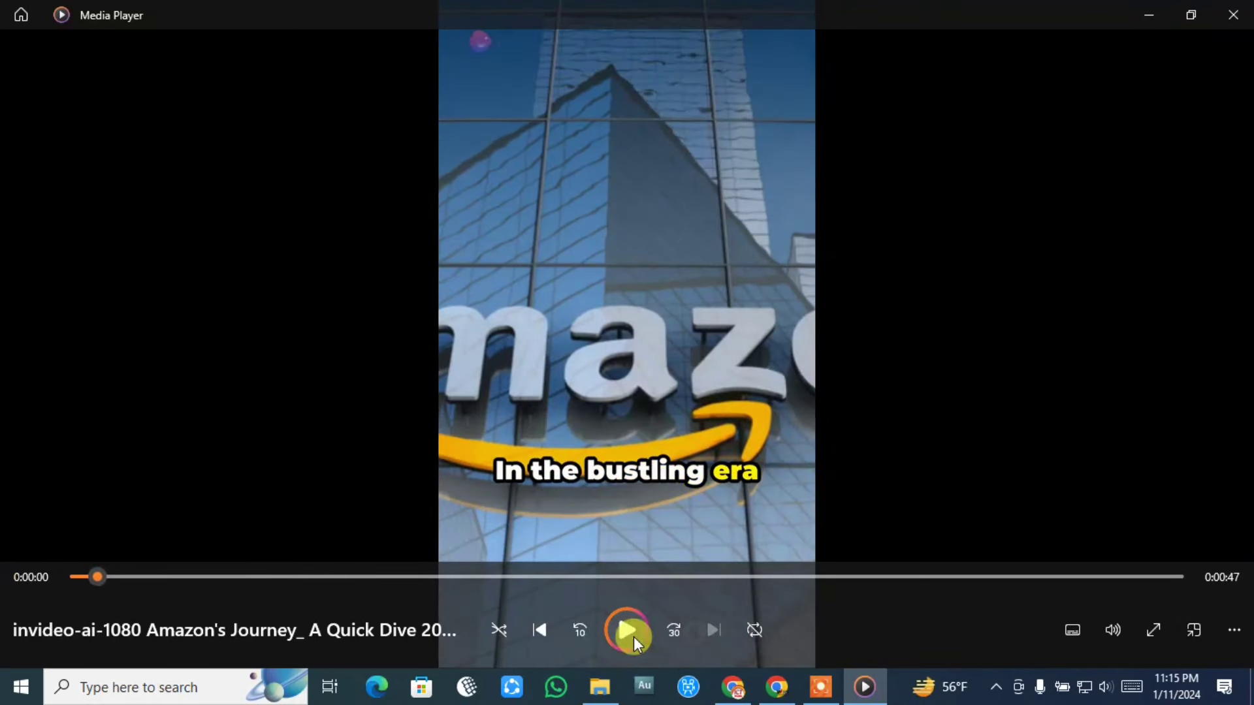